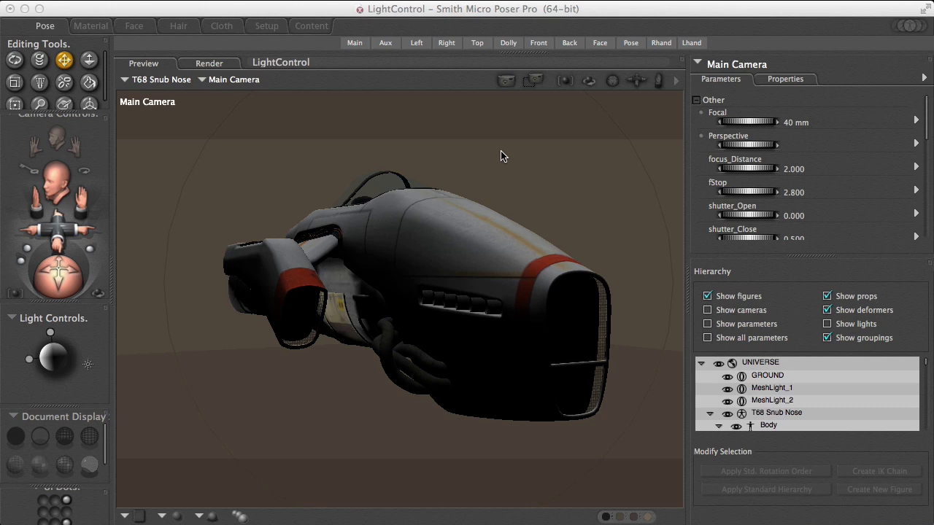
# - Open the content library, look through the Poser Pro 2012 Content figures to the T68_Snub_Nose vehicle, and close the library
pyautogui.click(430, 10)
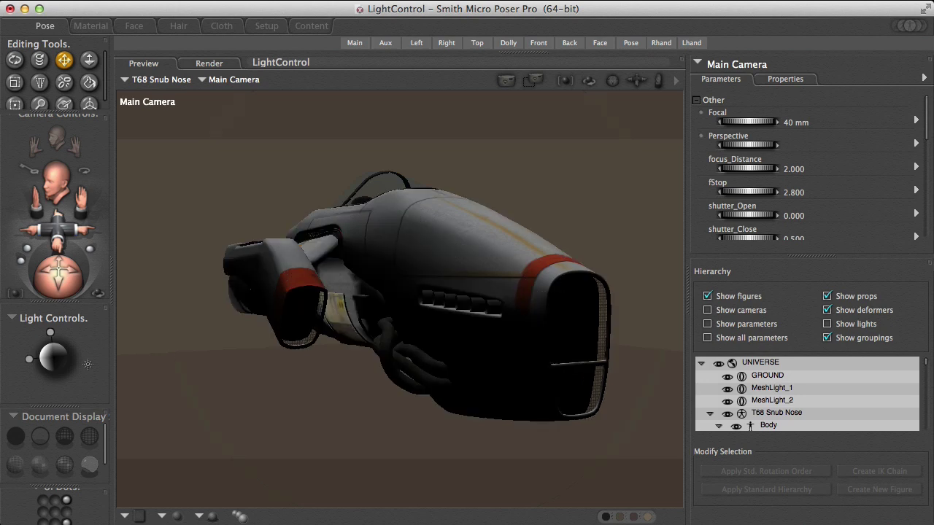
pyautogui.press('super+shift+b')
pyautogui.moveTo(539, 77); pyautogui.dragTo(512, 144)
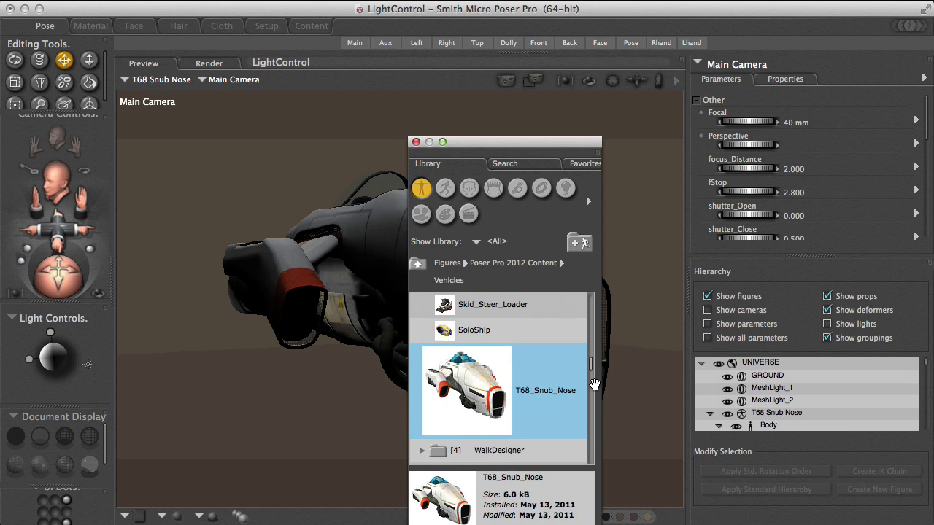
pyautogui.moveTo(593, 363); pyautogui.dragTo(600, 287)
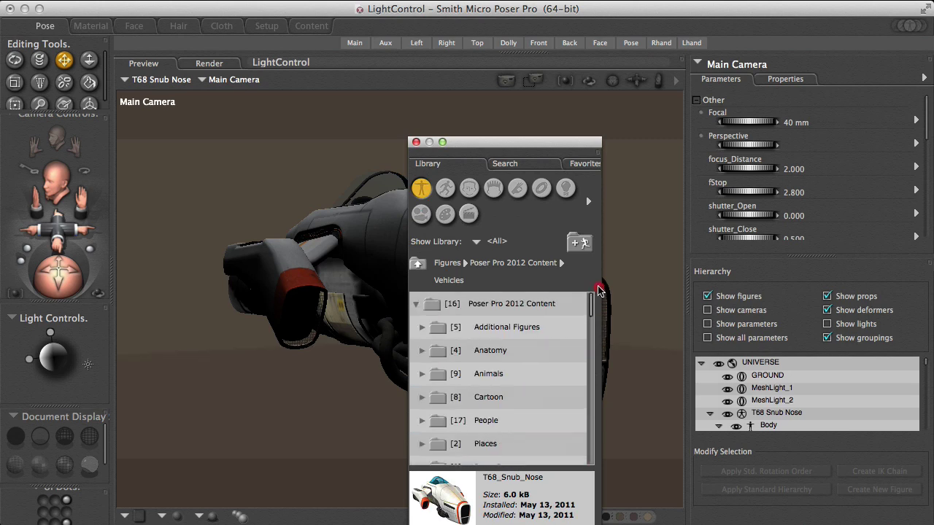
pyautogui.scroll(-3, 588, 315)
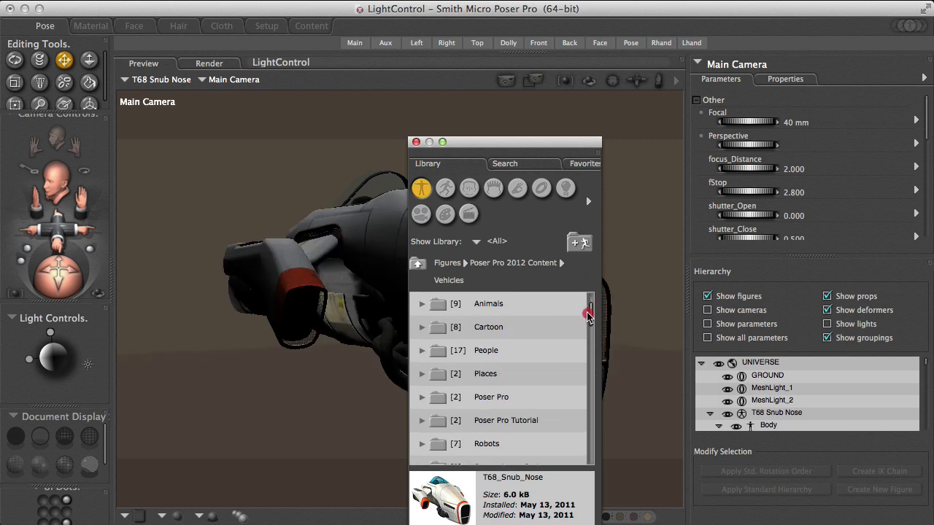
pyautogui.moveTo(588, 315); pyautogui.dragTo(589, 375)
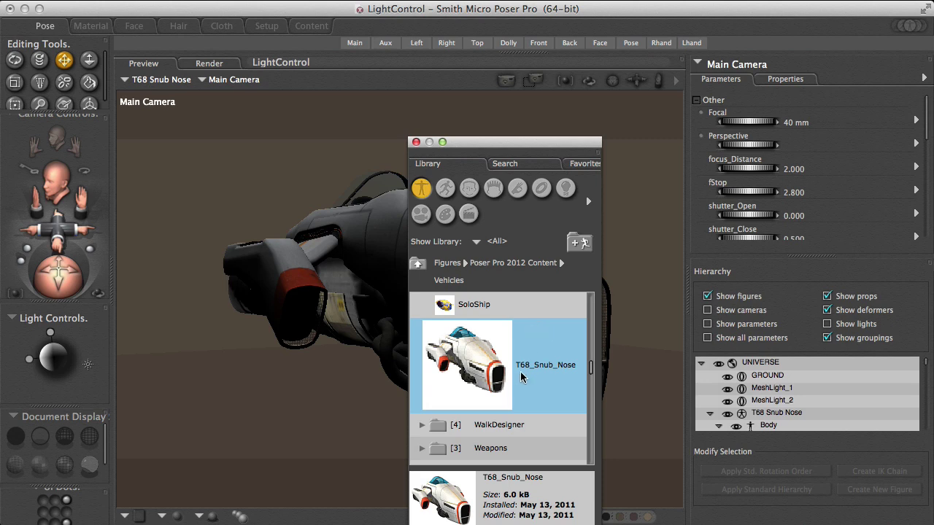
pyautogui.click(416, 142)
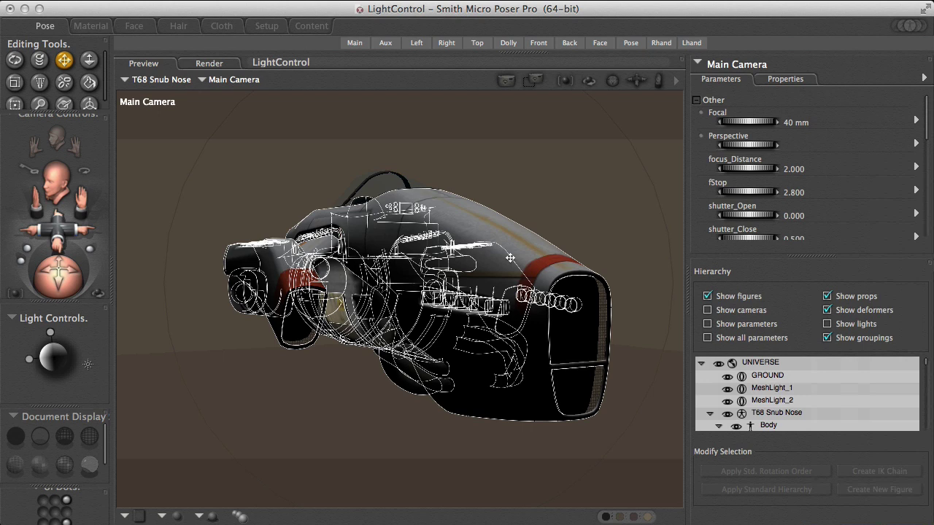
# - Switch to the Aux Camera and examine MeshLight_1 and MeshLight_2 and their placement around the ship
pyautogui.click(385, 43)
pyautogui.click(496, 216)
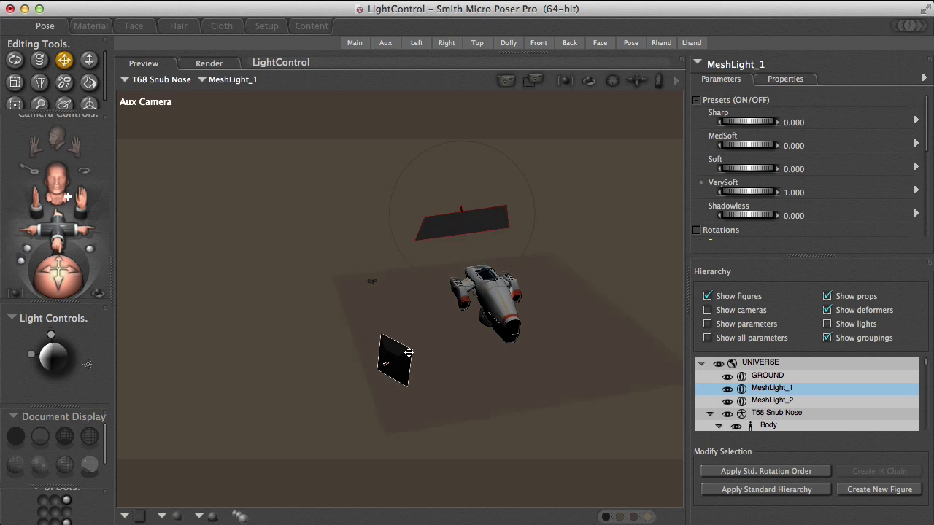
pyautogui.click(401, 357)
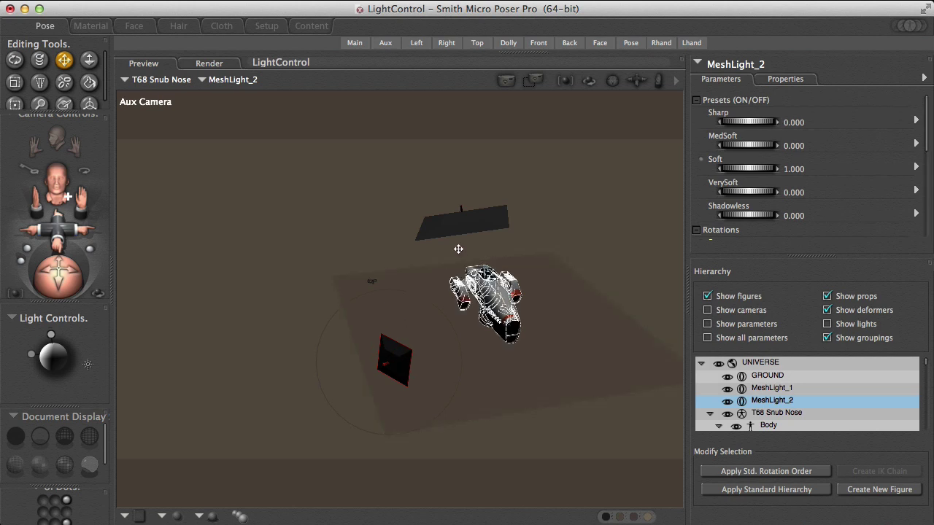
pyautogui.click(463, 220)
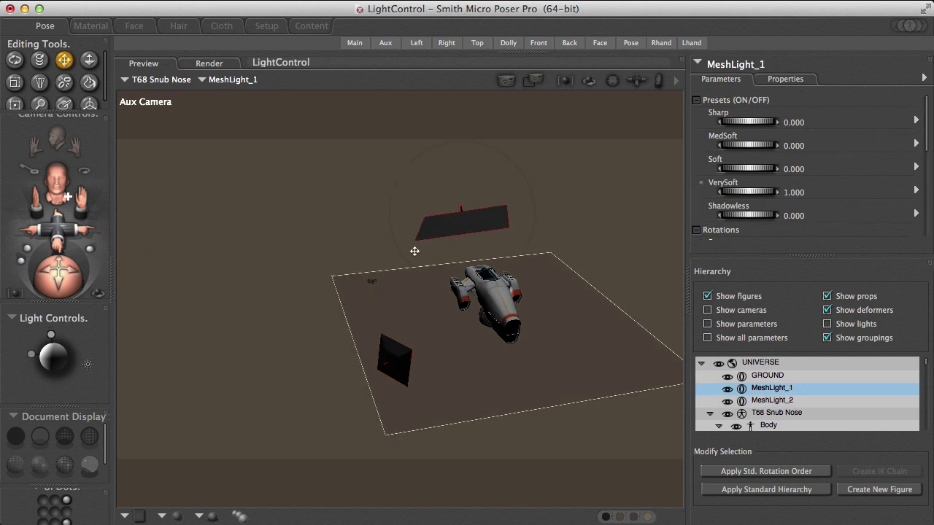
pyautogui.scroll(5, 413, 255)
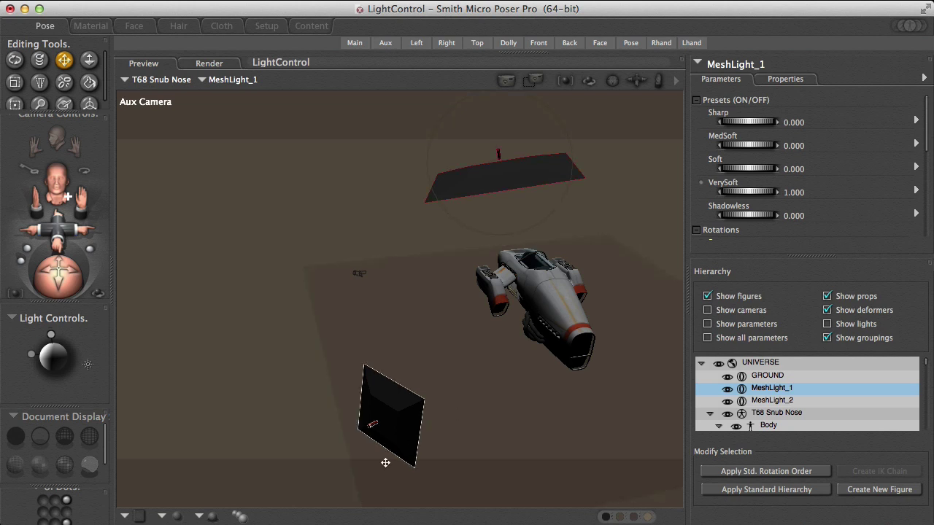
pyautogui.click(390, 413)
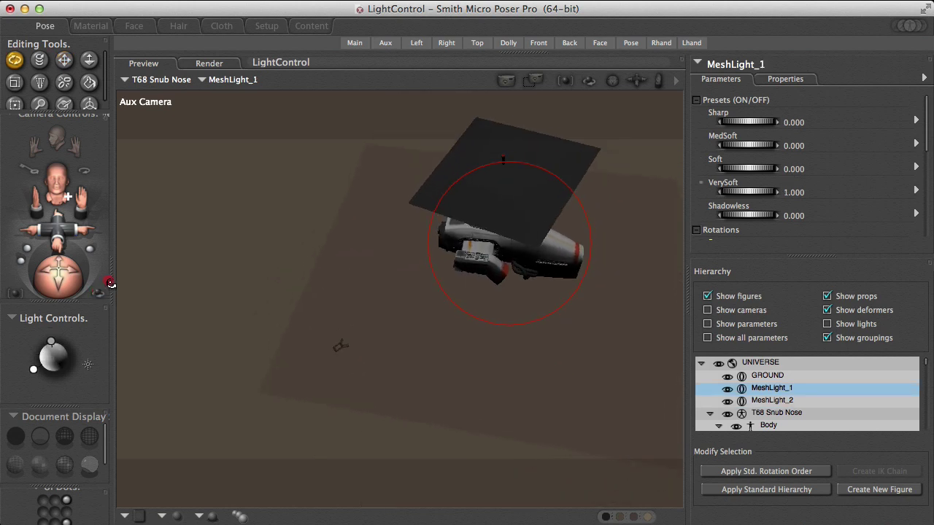
pyautogui.moveTo(94, 263); pyautogui.dragTo(95, 264)
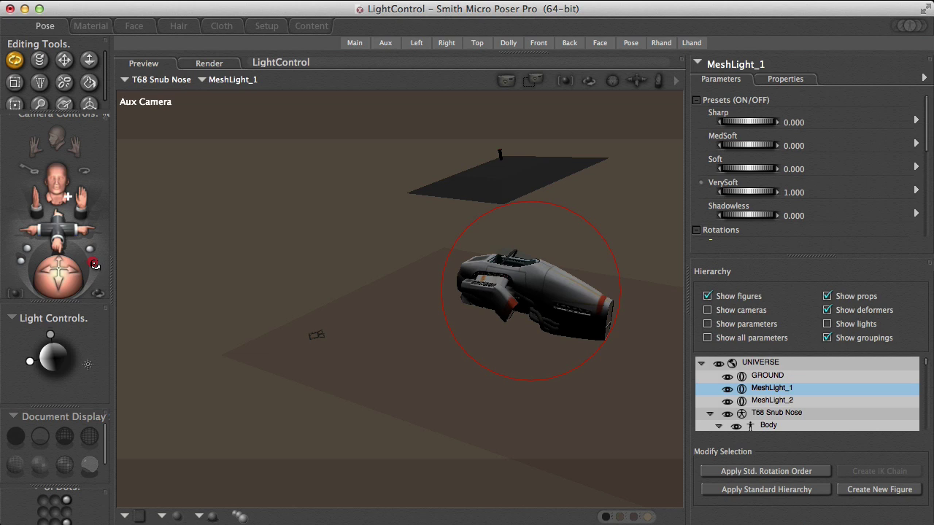
pyautogui.press('t')
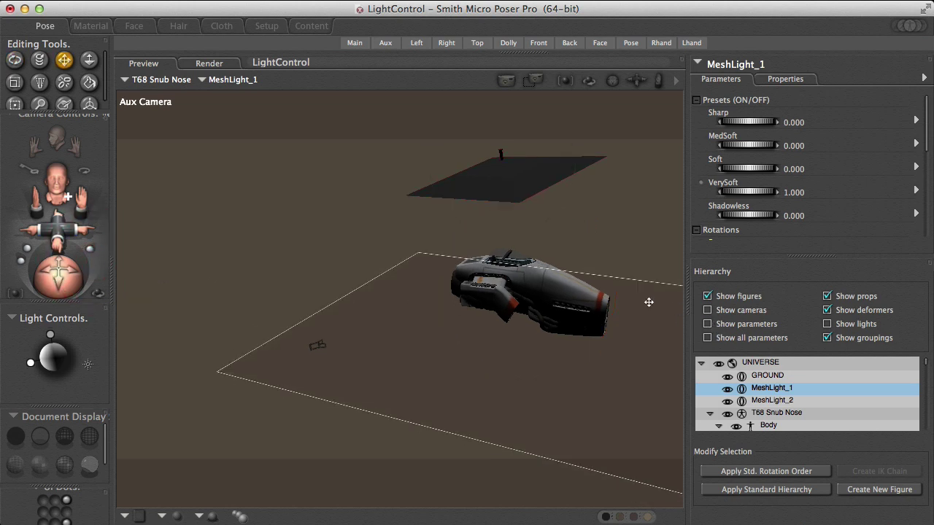
pyautogui.moveTo(649, 302); pyautogui.dragTo(455, 324)
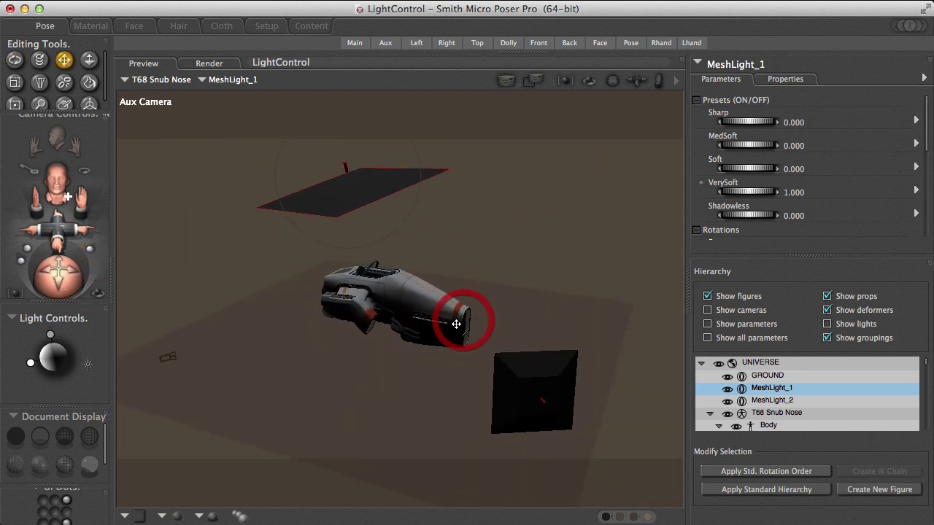
# - Return to the Main Camera and check its available focal lengths
pyautogui.click(353, 43)
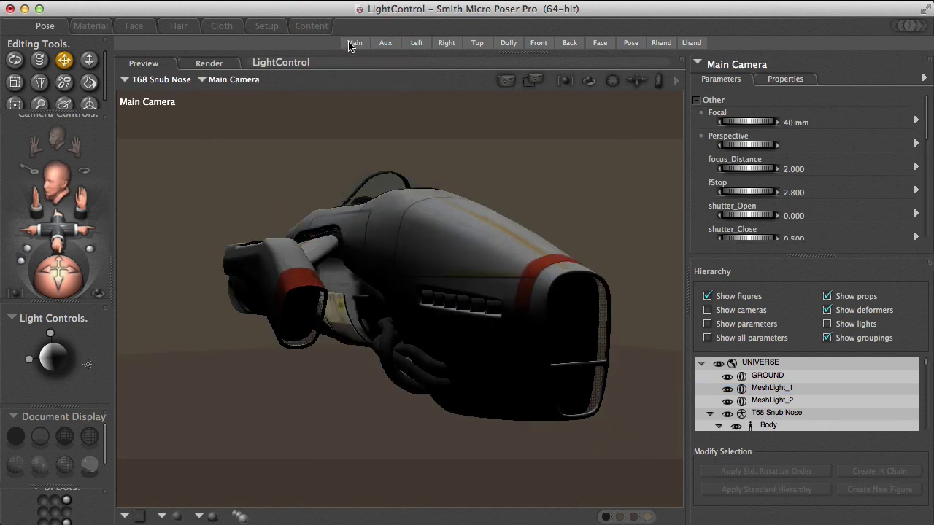
pyautogui.rightClick(350, 45)
pyautogui.moveTo(357, 67)
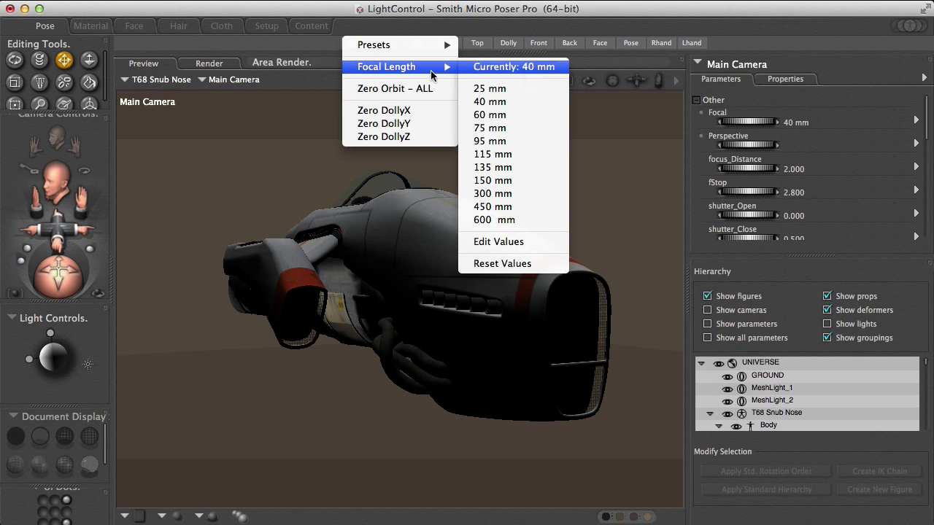
pyautogui.click(345, 31)
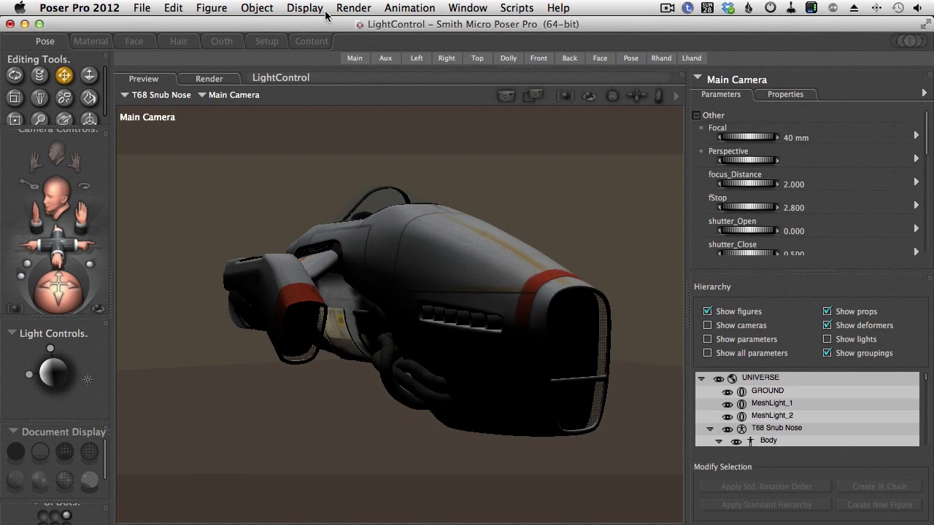
# - Open the scene in Reality for Poser and bring up its materials
pyautogui.click(353, 8)
pyautogui.click(370, 232)
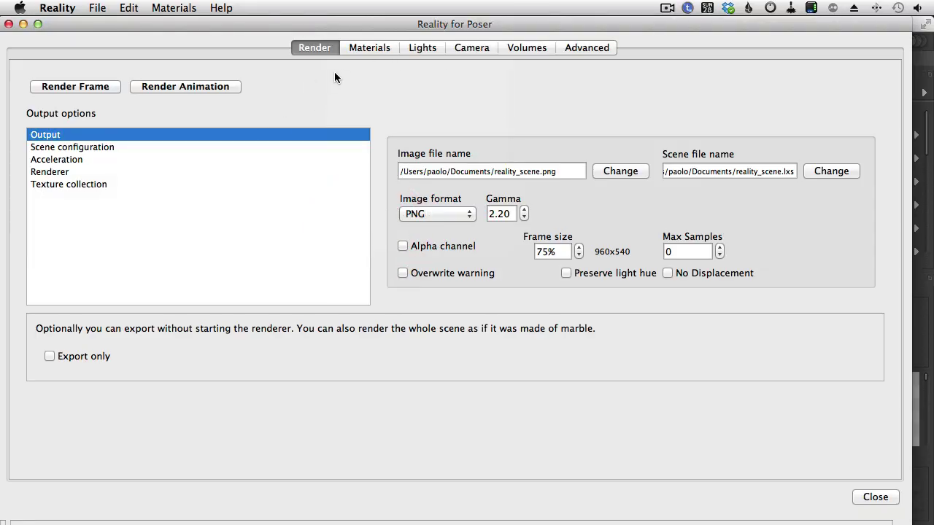
pyautogui.click(361, 50)
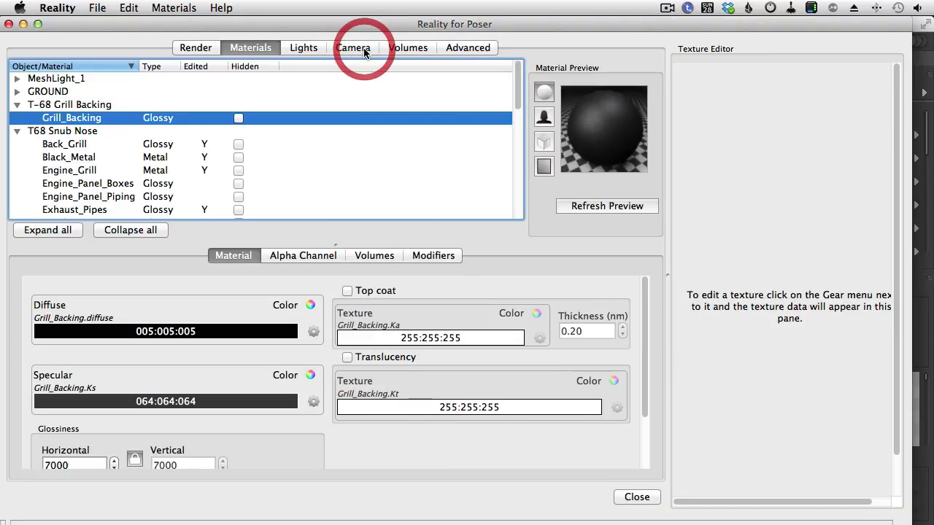
# - Review the T68 Snub Nose material settings for Back_Grill, Black_Metal, Engine_Grill and Fuselage_Piping
pyautogui.click(90, 144)
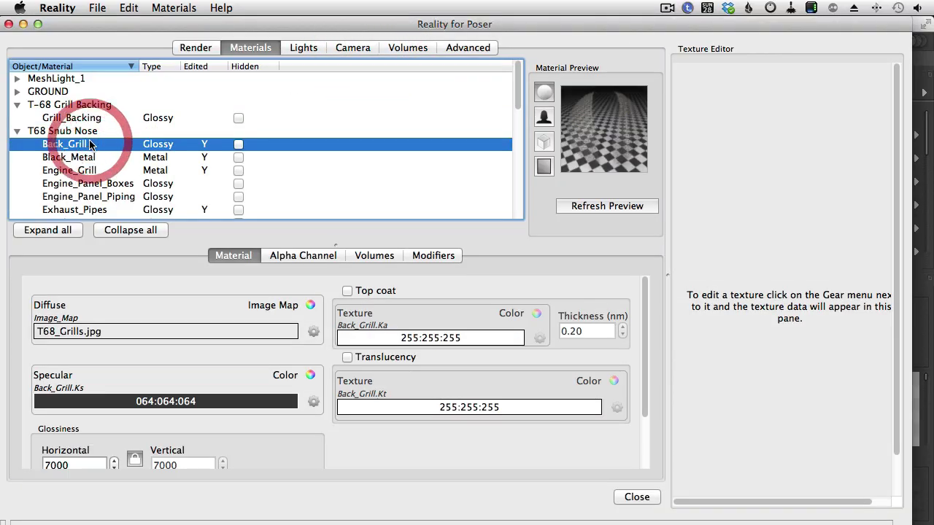
pyautogui.click(149, 159)
pyautogui.click(150, 171)
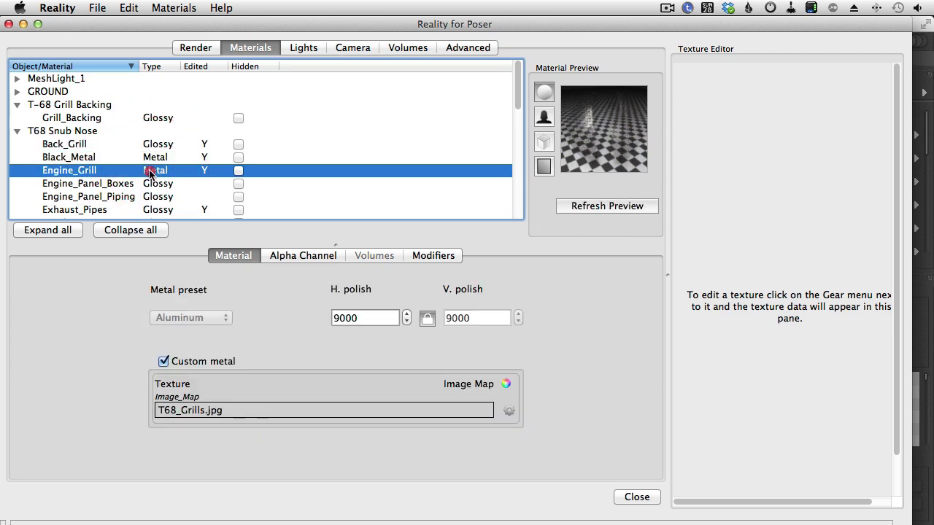
pyautogui.scroll(-3, 149, 173)
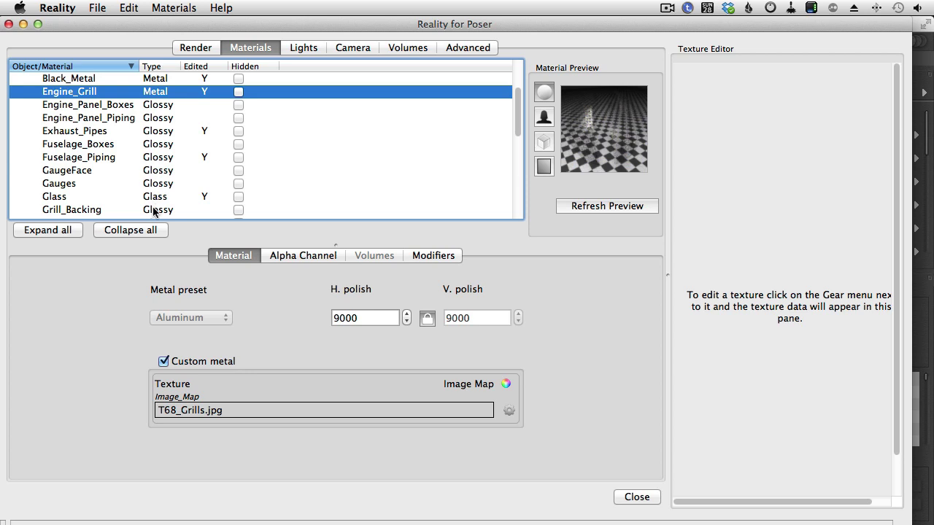
pyautogui.click(169, 159)
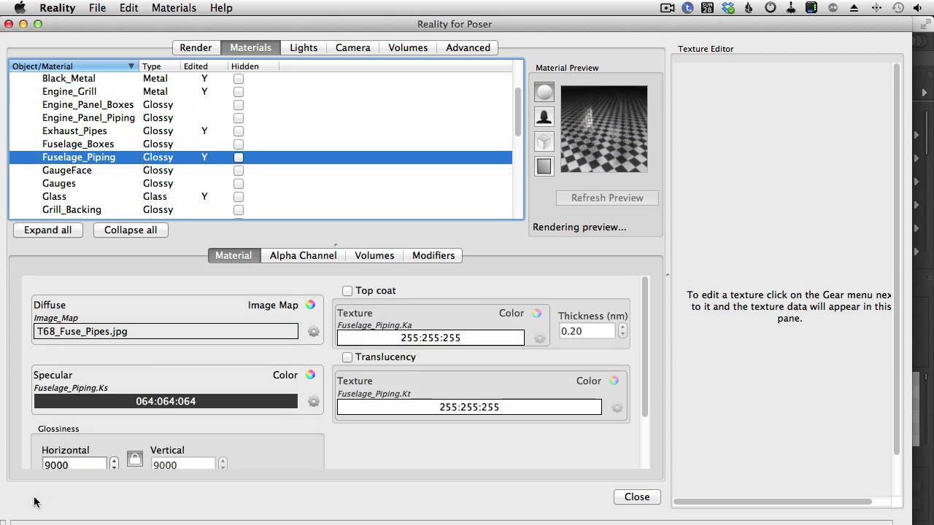
pyautogui.scroll(-3, 29, 416)
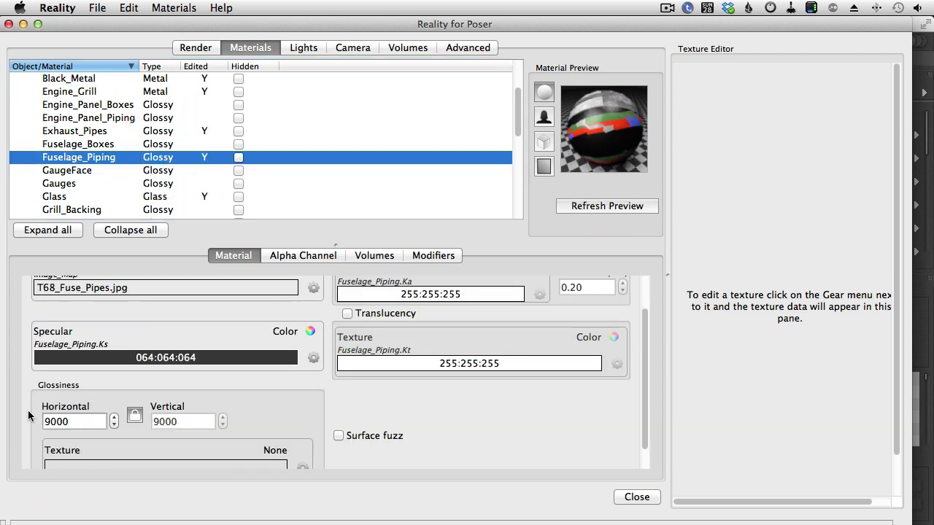
# - Check the light properties of MeshLight_1 and MeshLight_2 in Reality
pyautogui.click(297, 51)
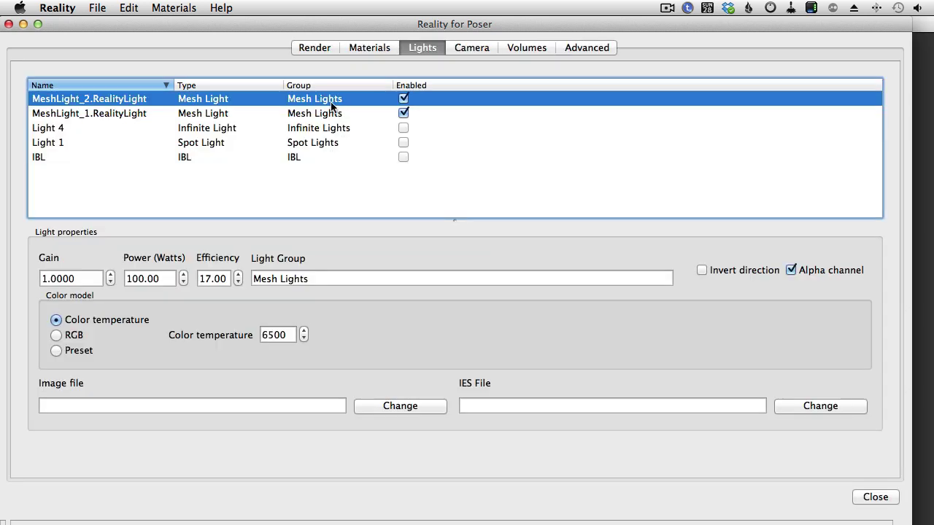
pyautogui.click(325, 116)
pyautogui.click(330, 99)
pyautogui.click(292, 115)
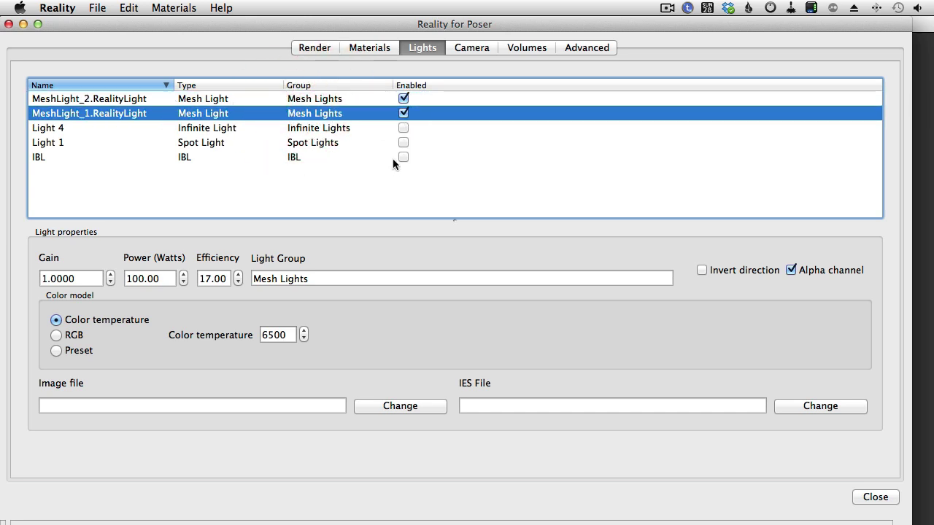
# - Render the current frame in LuxRender, checking the log while the scene loads, and refresh the fitted render view
pyautogui.click(322, 48)
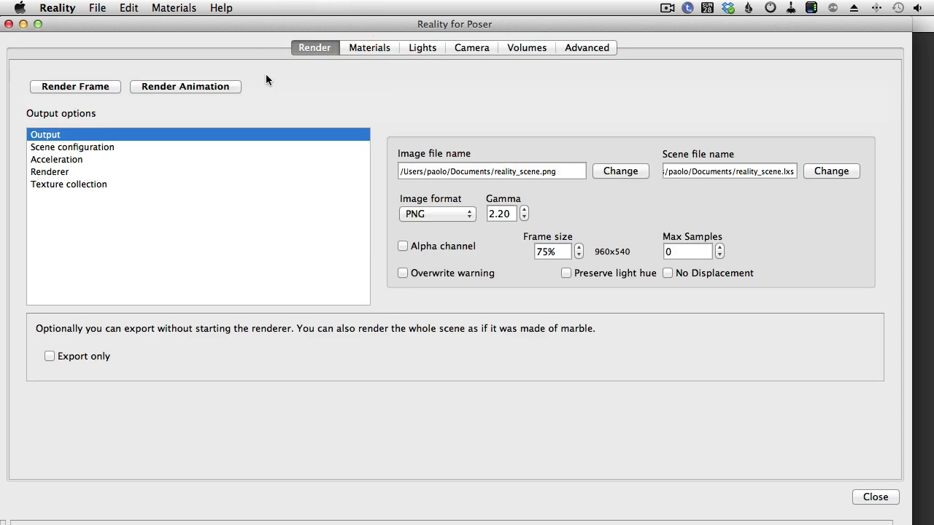
pyautogui.click(93, 88)
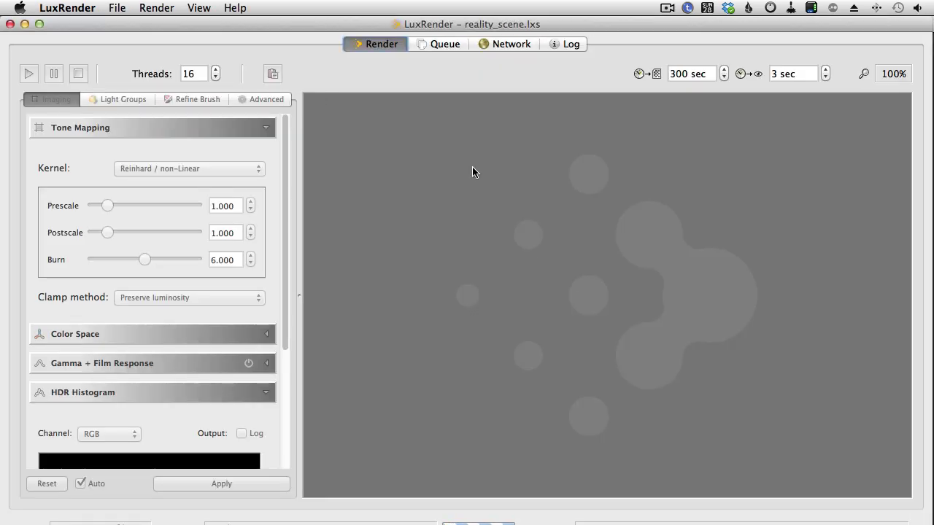
pyautogui.click(579, 43)
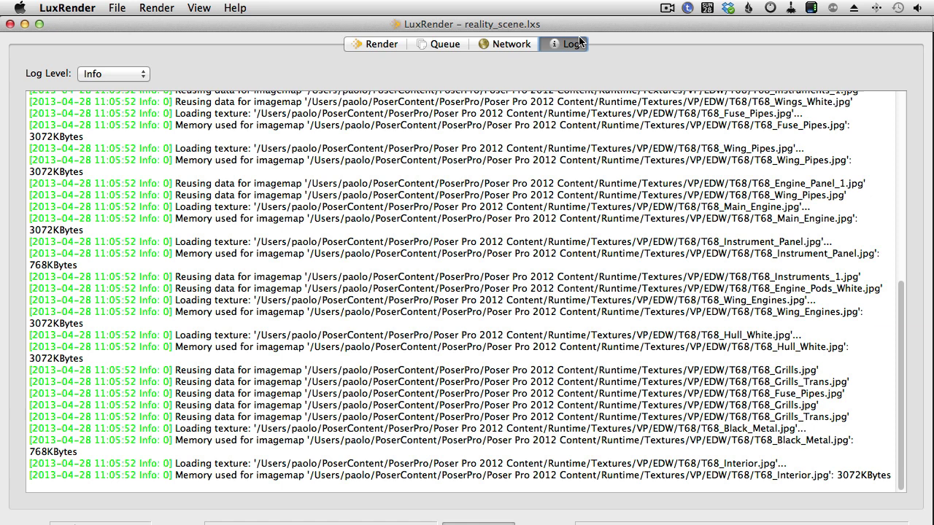
pyautogui.click(381, 44)
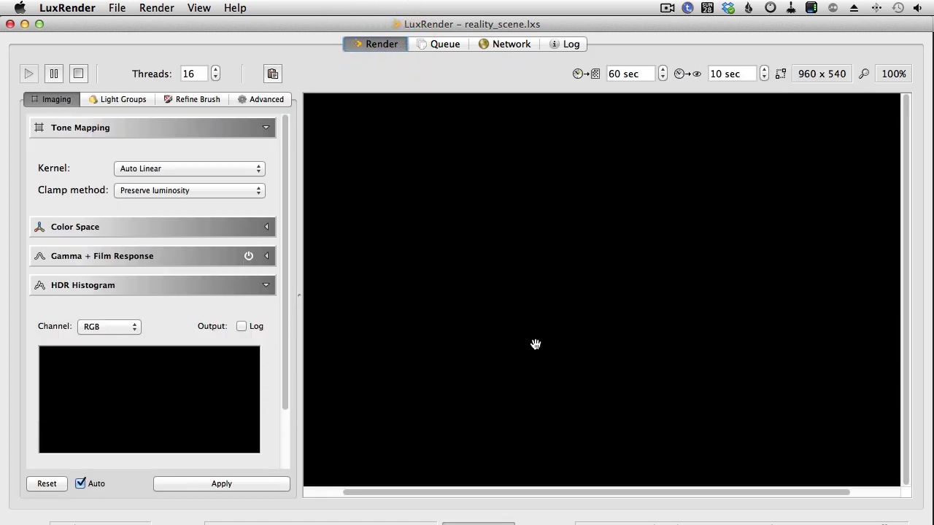
pyautogui.click(535, 344)
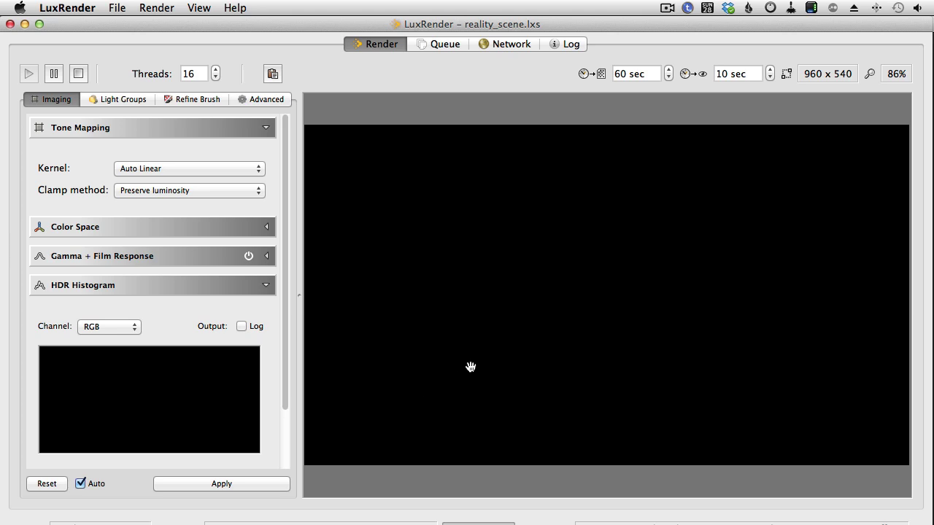
pyautogui.click(242, 485)
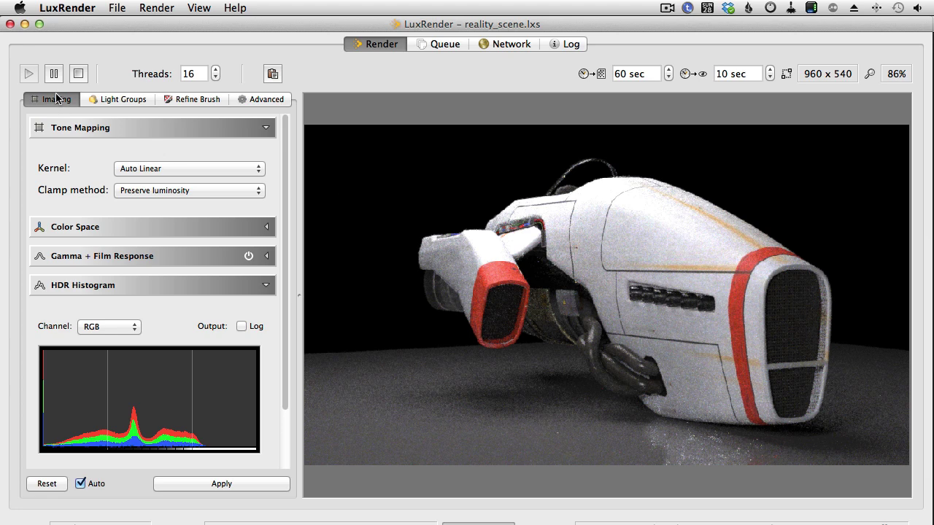
# - Raise the Mesh Lights group's gain to about 12.41, and quit LuxRender to return to Reality
pyautogui.click(124, 99)
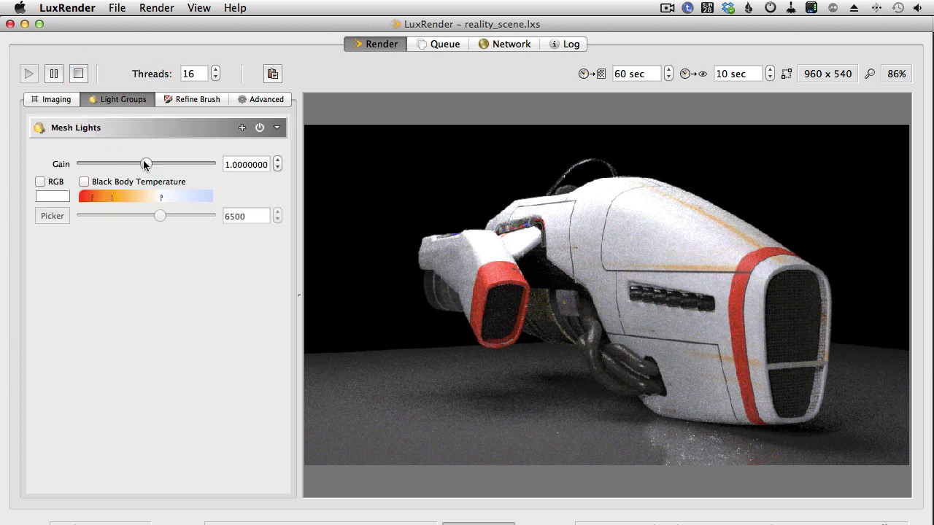
pyautogui.moveTo(145, 163); pyautogui.dragTo(163, 163)
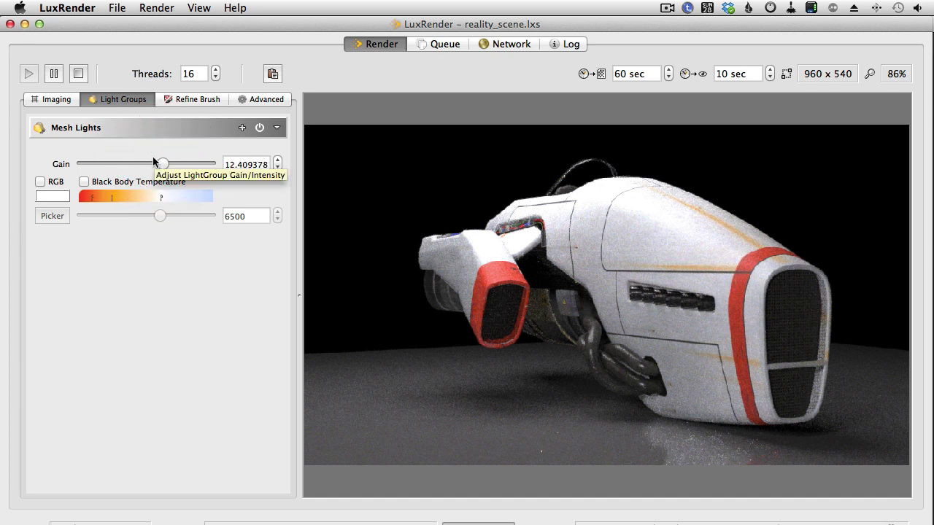
pyautogui.click(70, 8)
pyautogui.click(142, 121)
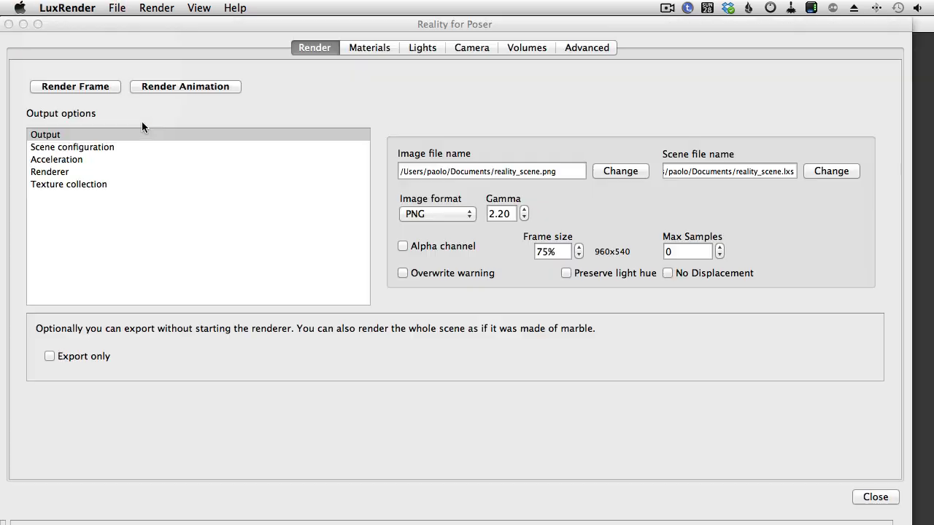
# - Compare the light group assignments of MeshLight_1 and MeshLight_2 in Reality's light list
pyautogui.click(440, 115)
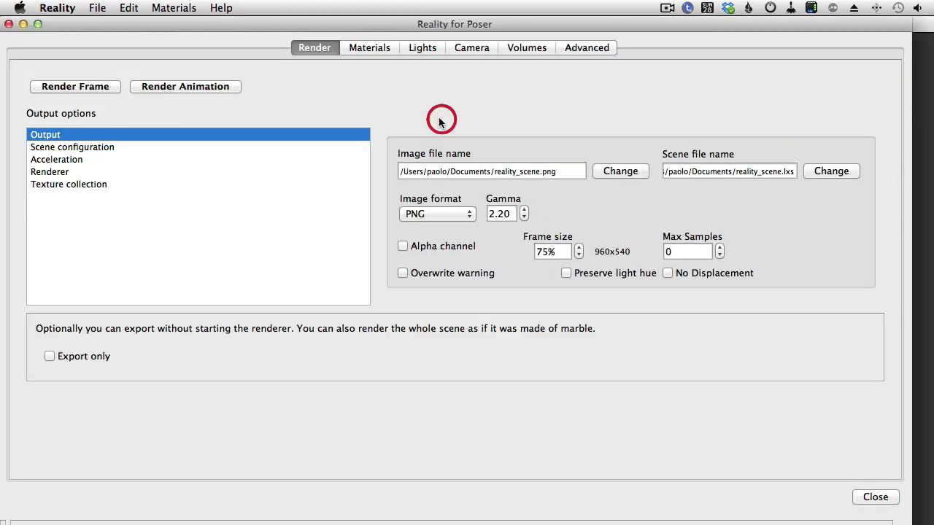
pyautogui.click(424, 48)
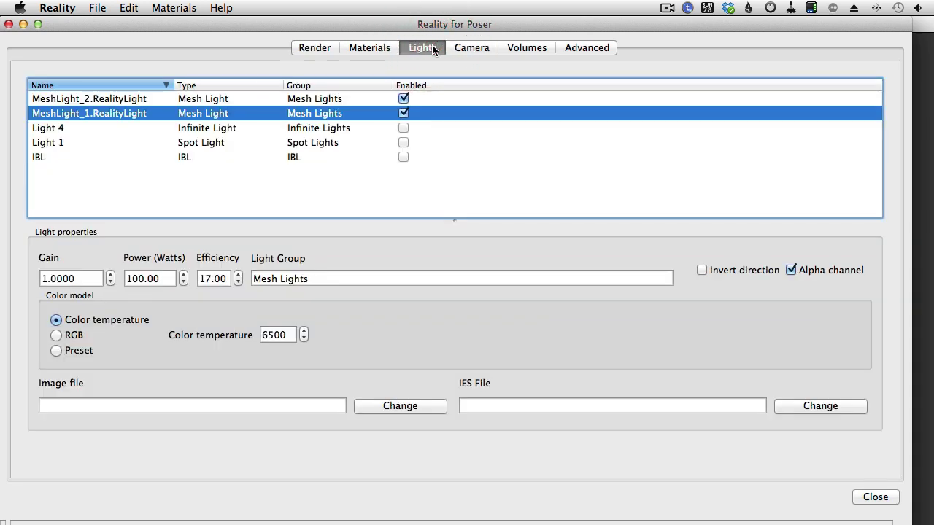
pyautogui.click(355, 100)
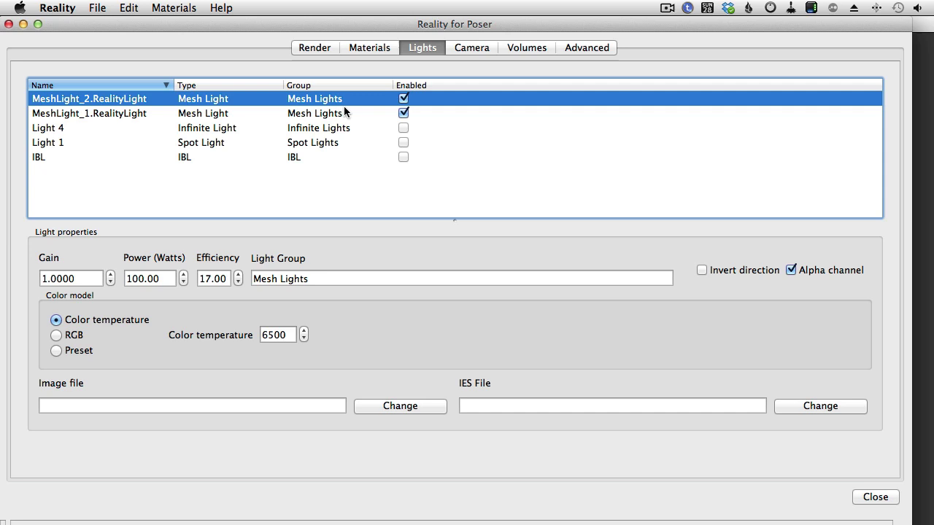
pyautogui.click(343, 114)
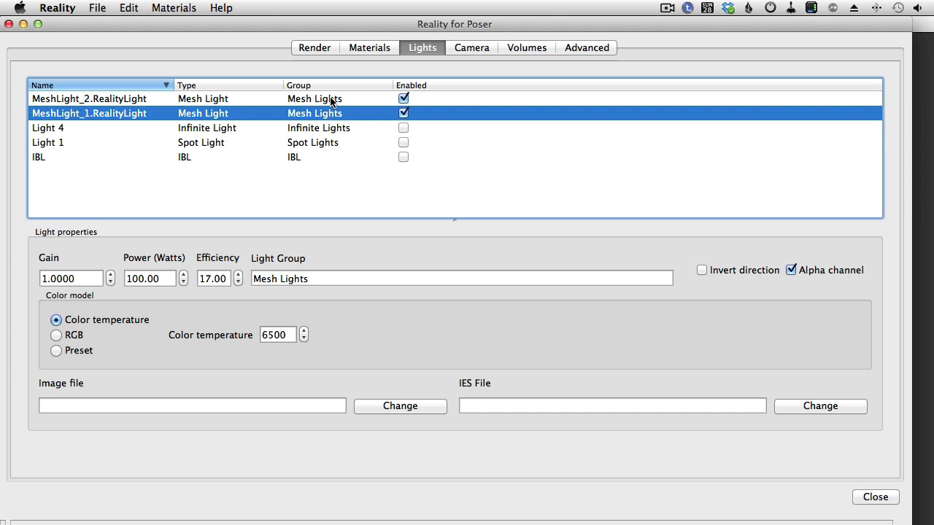
pyautogui.click(332, 100)
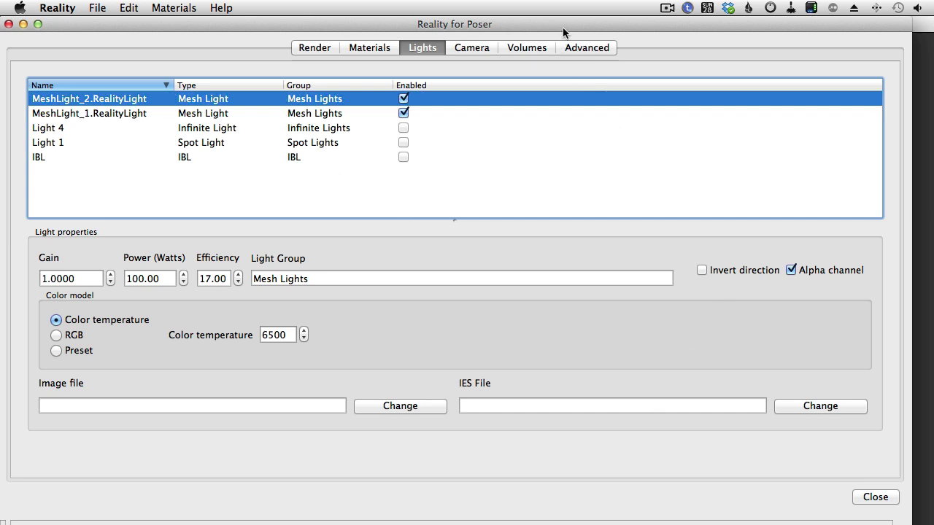
# - Switch to Poser, view the scene through the Aux camera, and select the mesh light above the ship to identify it
pyautogui.press('super+Tab')
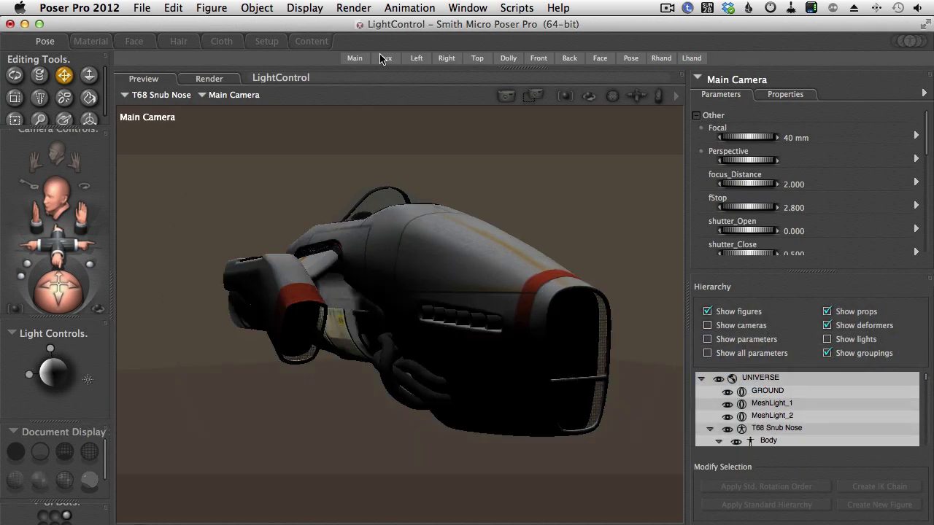
pyautogui.click(385, 58)
pyautogui.click(383, 208)
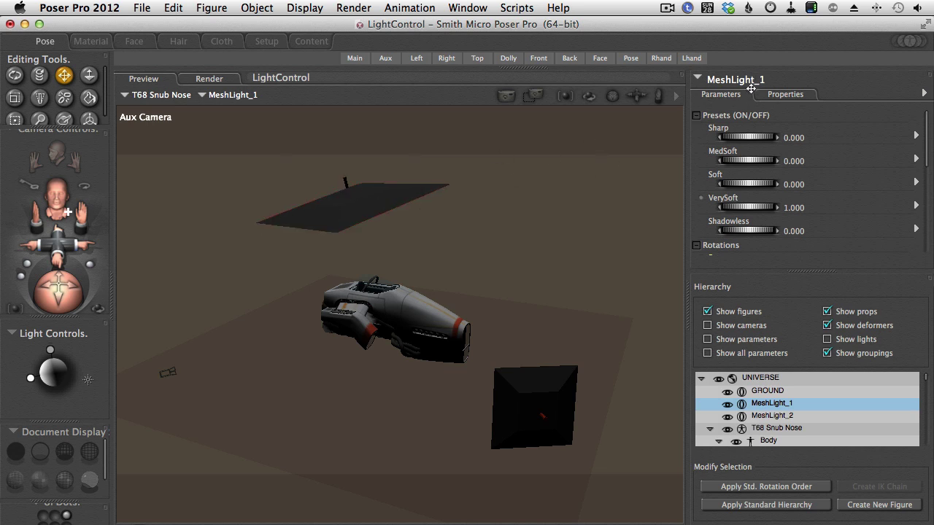
# - Return to Reality and set the light group of MeshLight_1 to Top
pyautogui.press('super+Tab')
pyautogui.press('super+Tab')
pyautogui.press('super+shift+Tab')
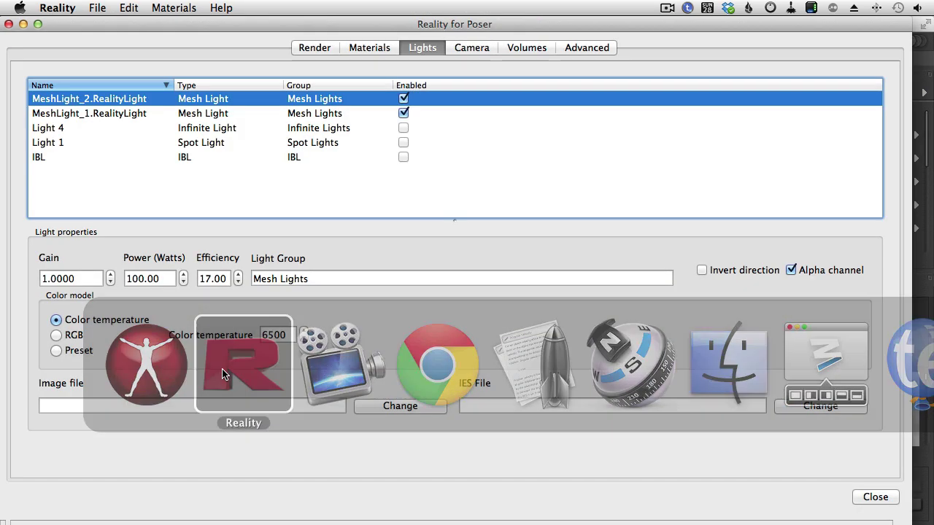
pyautogui.click(139, 115)
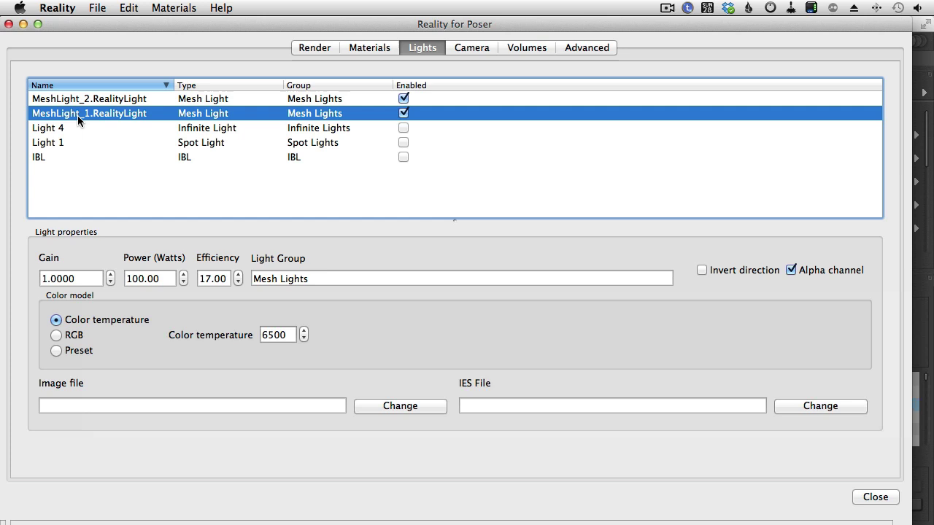
pyautogui.tripleClick(271, 278)
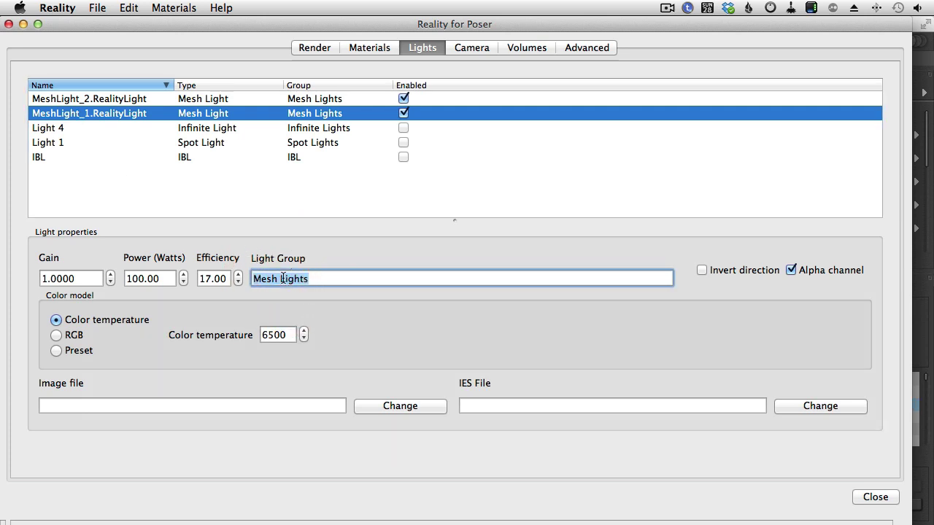
pyautogui.write('Top')
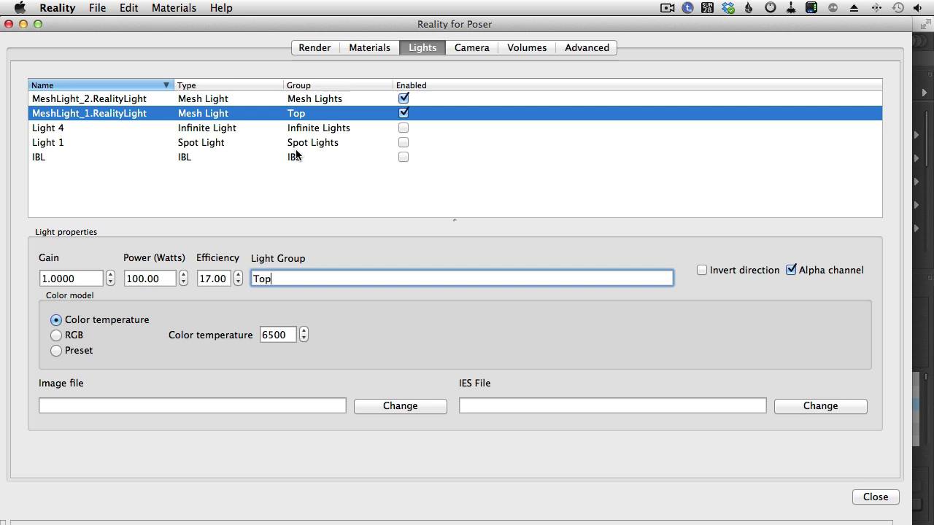
# - Set the light group of MeshLight_2 to Side and check both mesh lights' group assignments
pyautogui.click(328, 99)
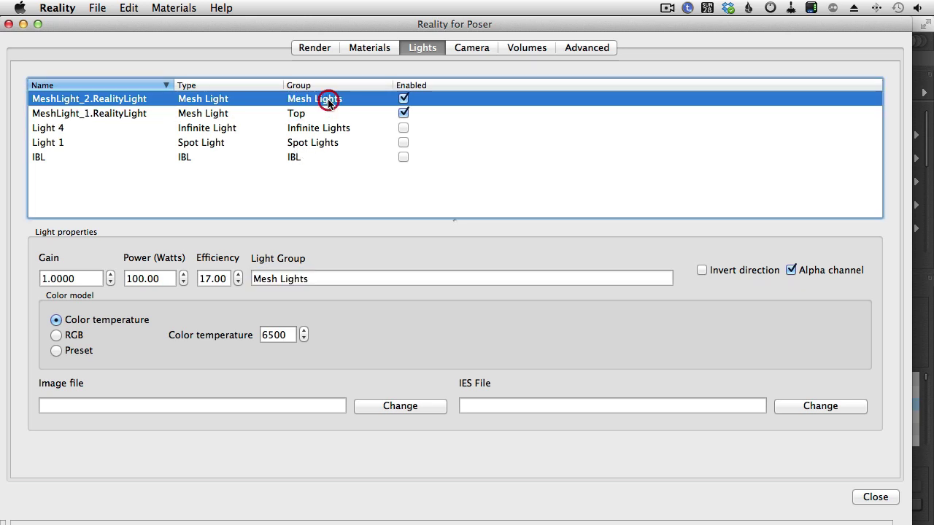
pyautogui.tripleClick(288, 279)
pyautogui.write('Side')
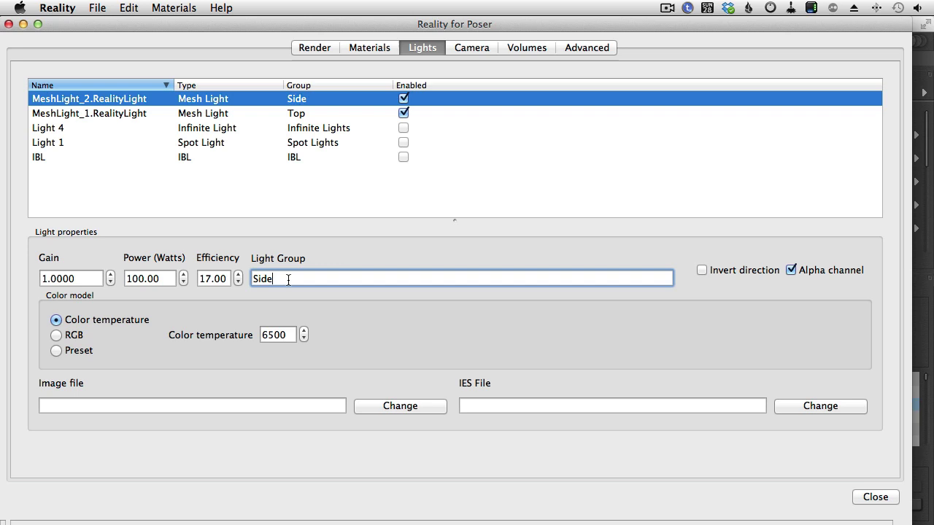
pyautogui.click(318, 112)
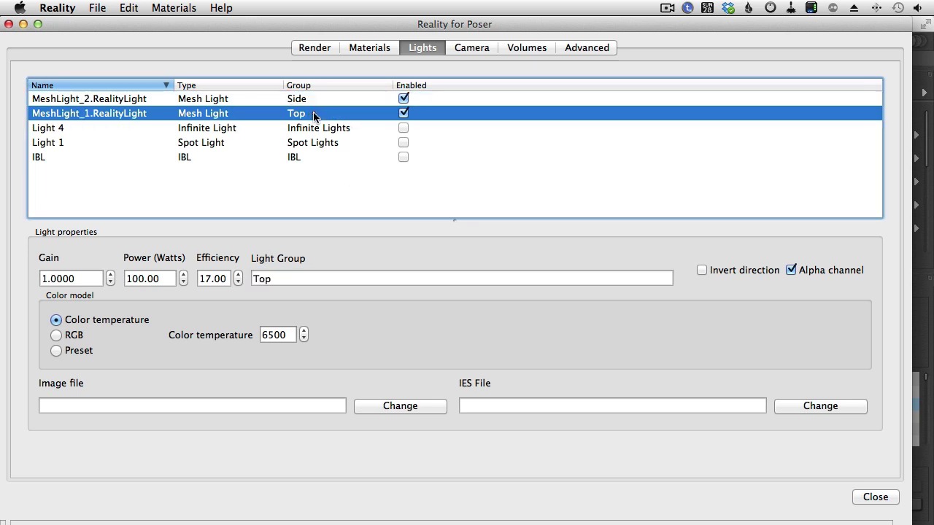
pyautogui.click(319, 100)
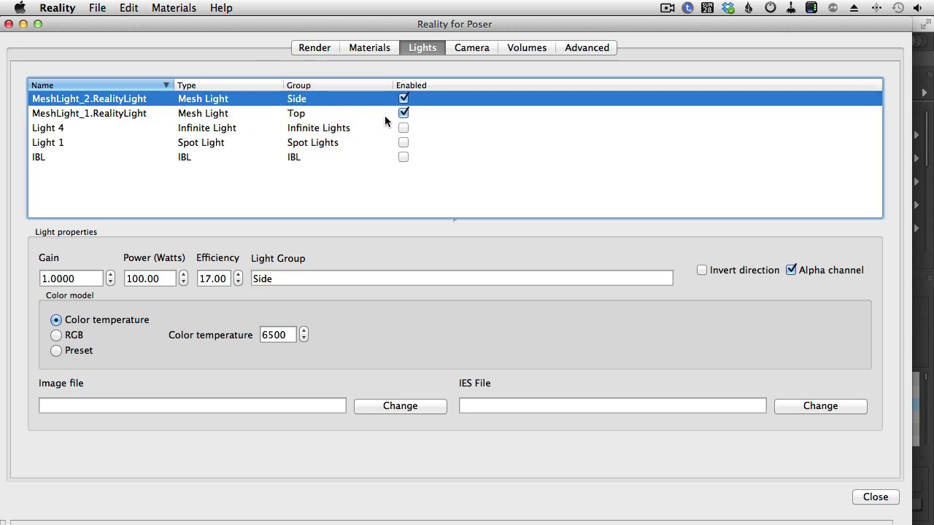
# - Render the Aux camera view in LuxRender with the image fitted to the window, and quit the renderer
pyautogui.click(313, 49)
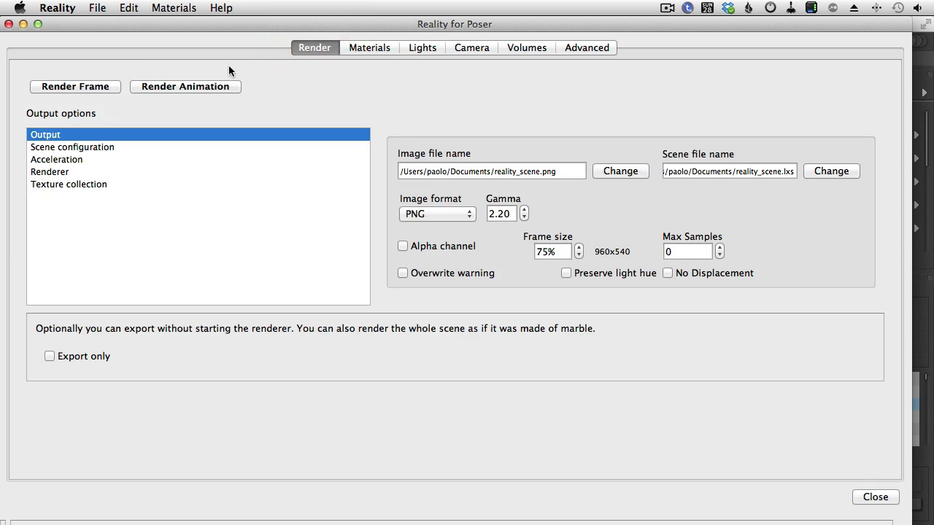
pyautogui.click(94, 88)
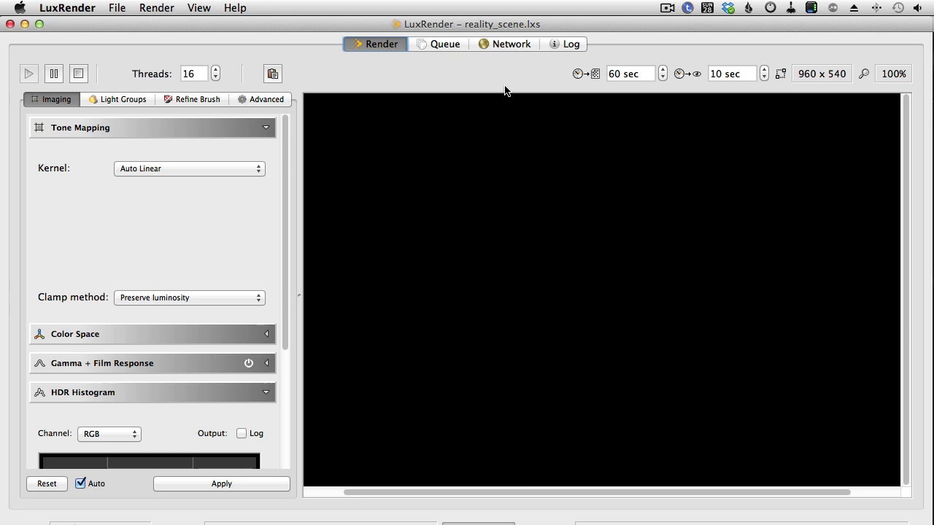
pyautogui.click(455, 361)
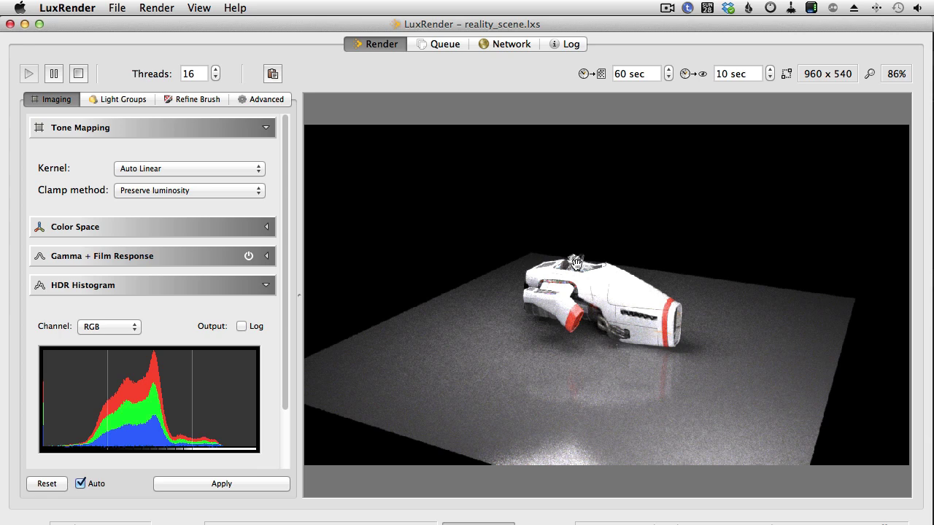
pyautogui.click(720, 324)
pyautogui.click(166, 24)
pyautogui.click(67, 8)
pyautogui.click(92, 123)
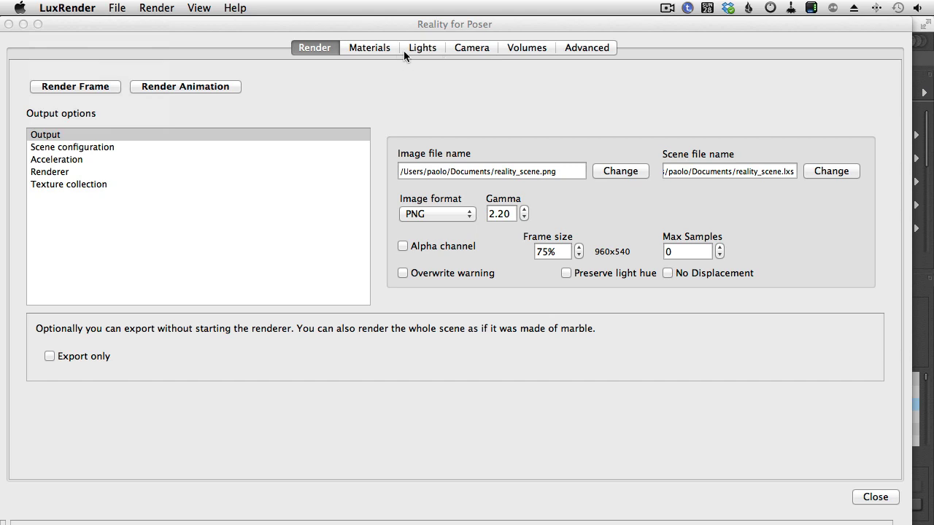
# - Switch to Poser, restore the Main camera view, and return to Reality
pyautogui.click(921, 54)
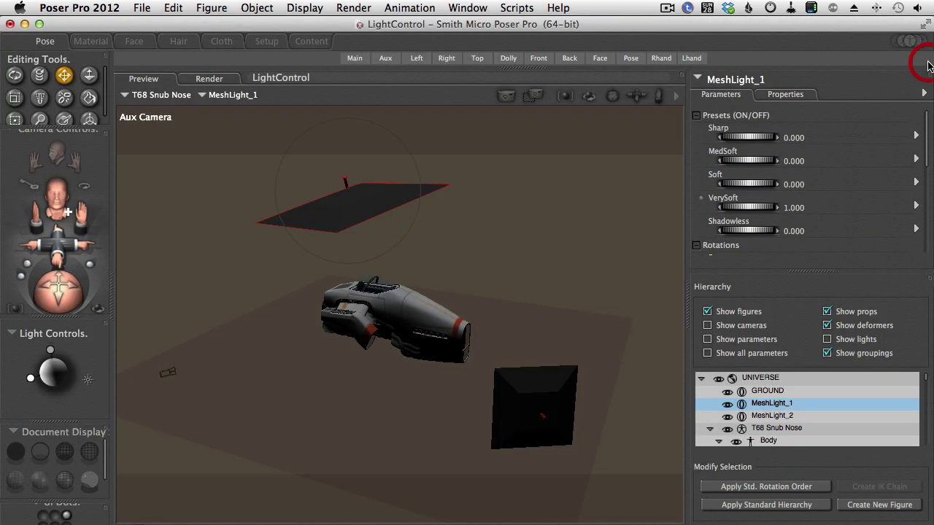
pyautogui.click(354, 58)
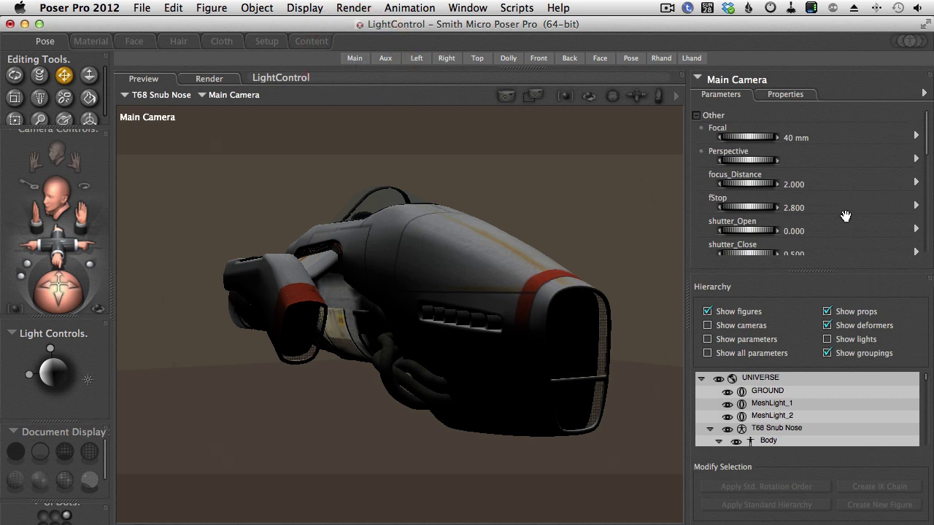
pyautogui.press('super+Tab')
pyautogui.click(240, 352)
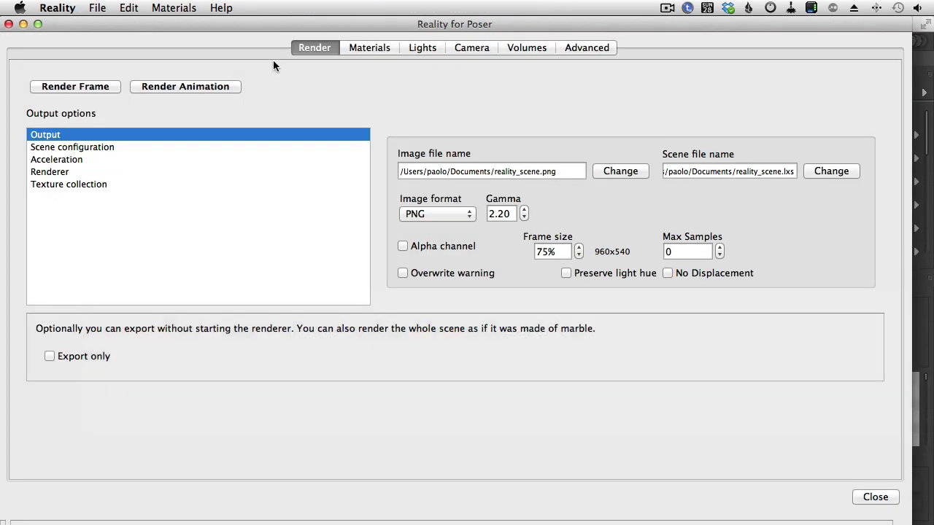
# - Render the current frame in LuxRender, fit the image to the window, and refresh the rendered view
pyautogui.click(67, 86)
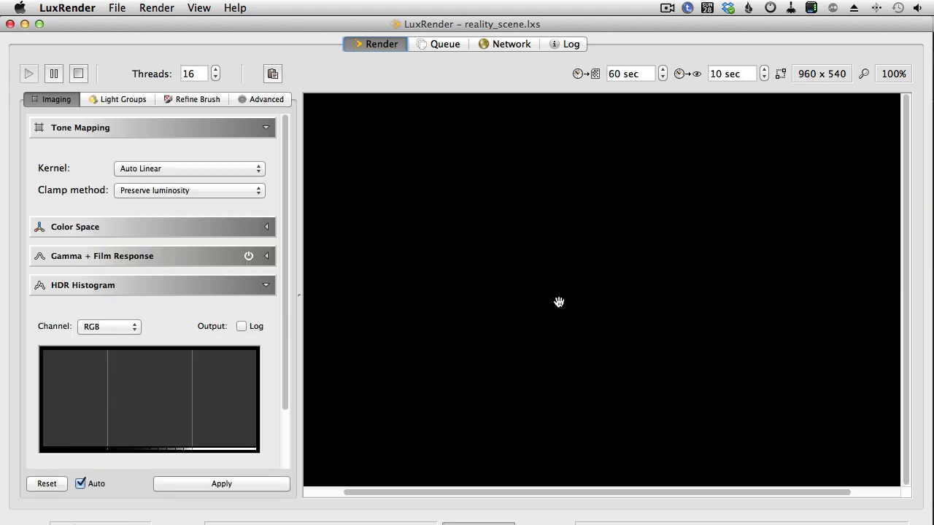
pyautogui.click(610, 292)
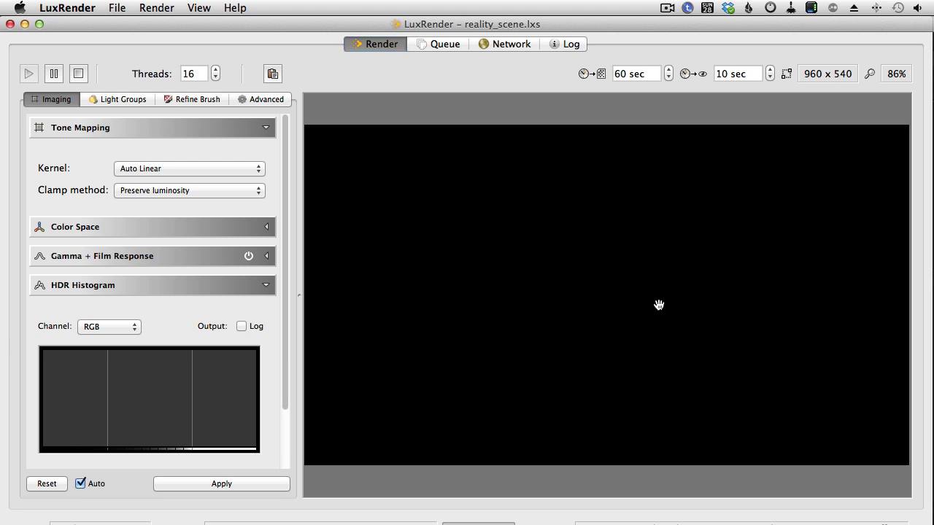
pyautogui.click(221, 484)
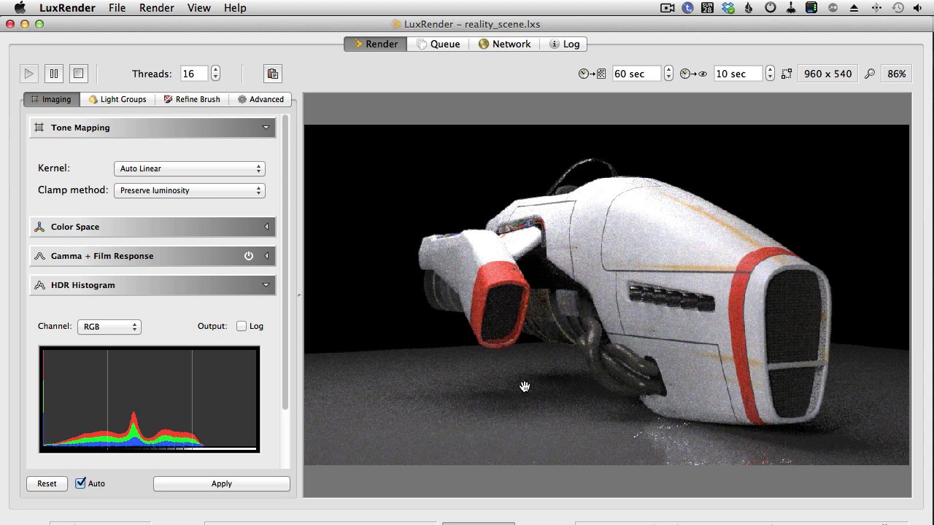
# - Raise the Side light group's gain to about 6.49, and toggle the group off and on to compare its contribution
pyautogui.click(124, 100)
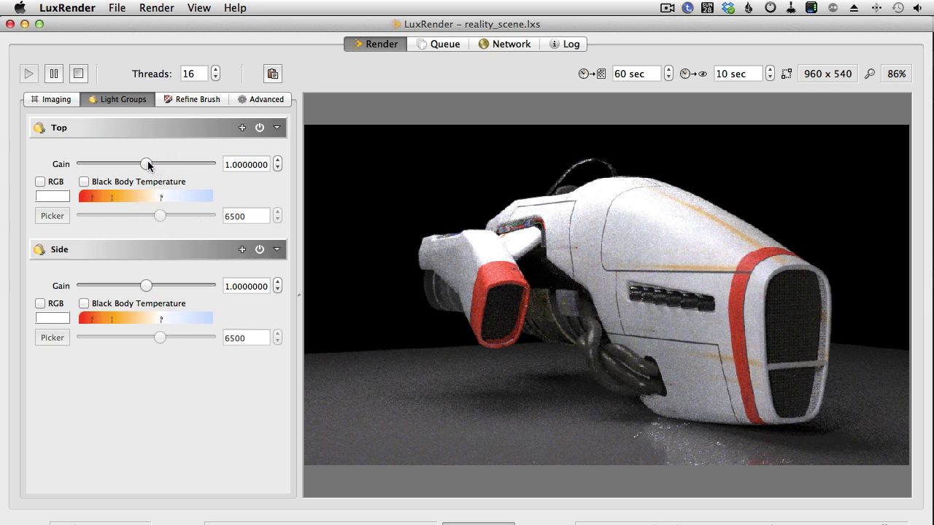
pyautogui.moveTo(146, 287); pyautogui.dragTo(157, 288)
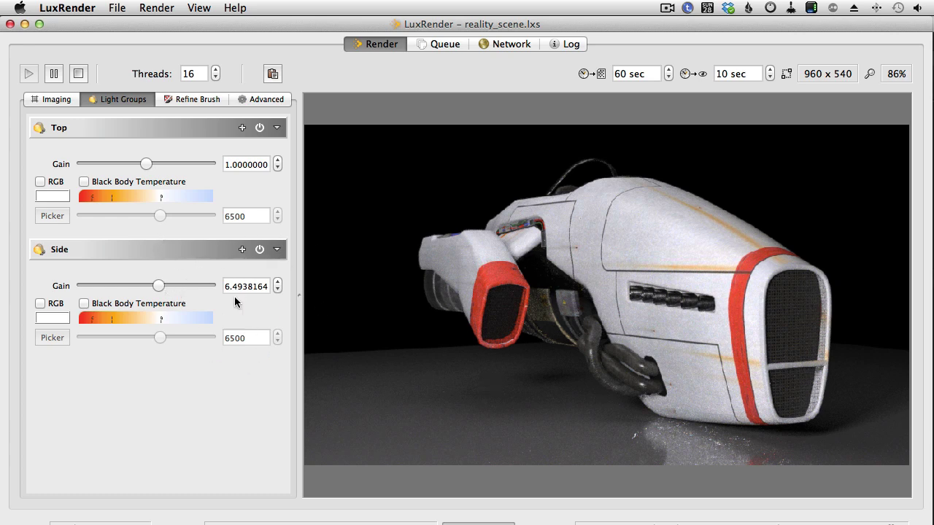
pyautogui.click(259, 250)
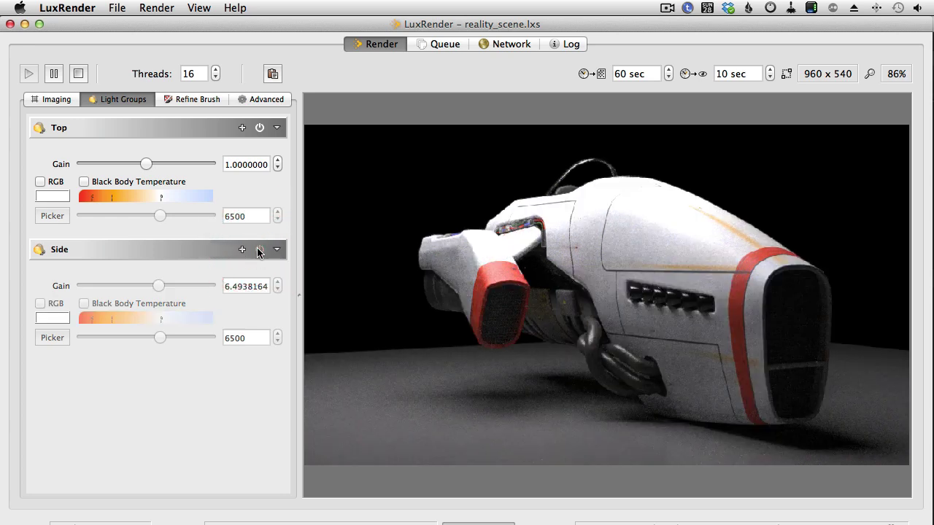
pyautogui.click(259, 250)
pyautogui.click(259, 250)
pyautogui.click(259, 249)
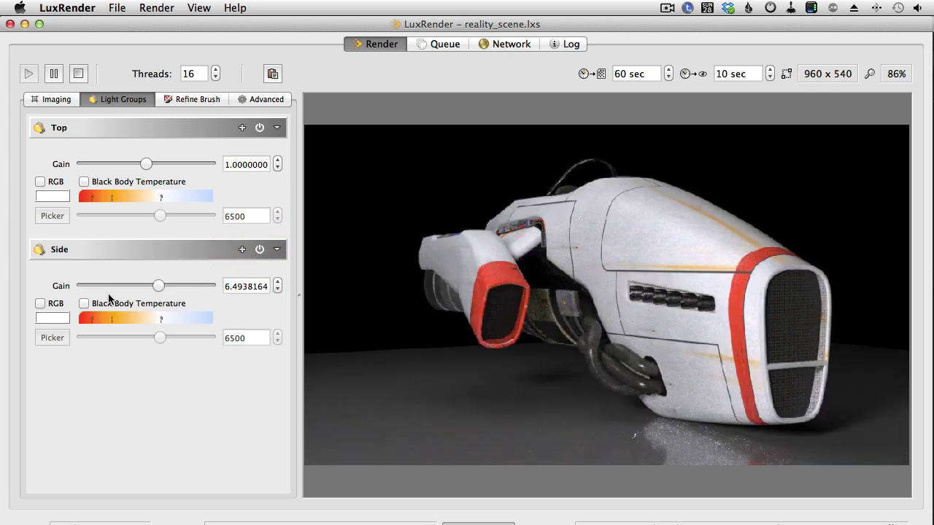
# - Enable RGB colour for the Side light group and tint it light blue after trying red and pink
pyautogui.click(42, 303)
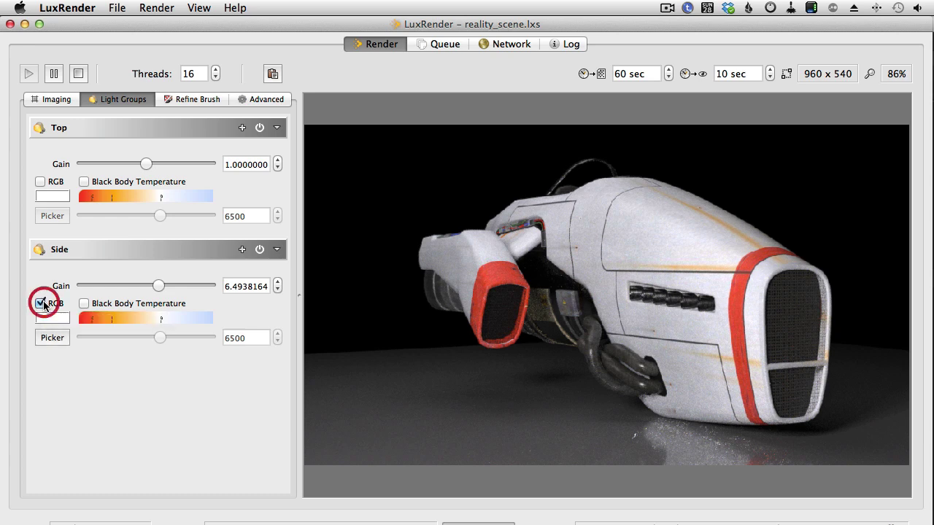
pyautogui.click(49, 337)
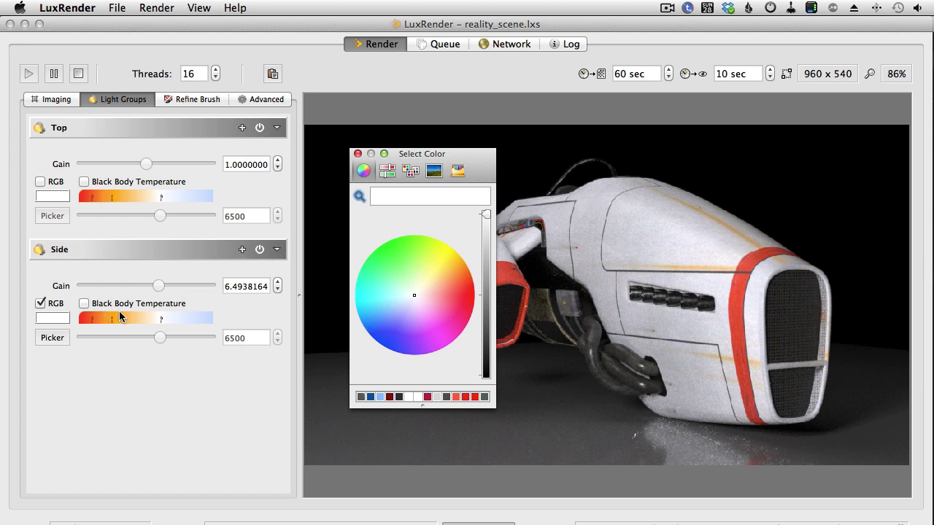
pyautogui.moveTo(414, 294); pyautogui.dragTo(454, 301)
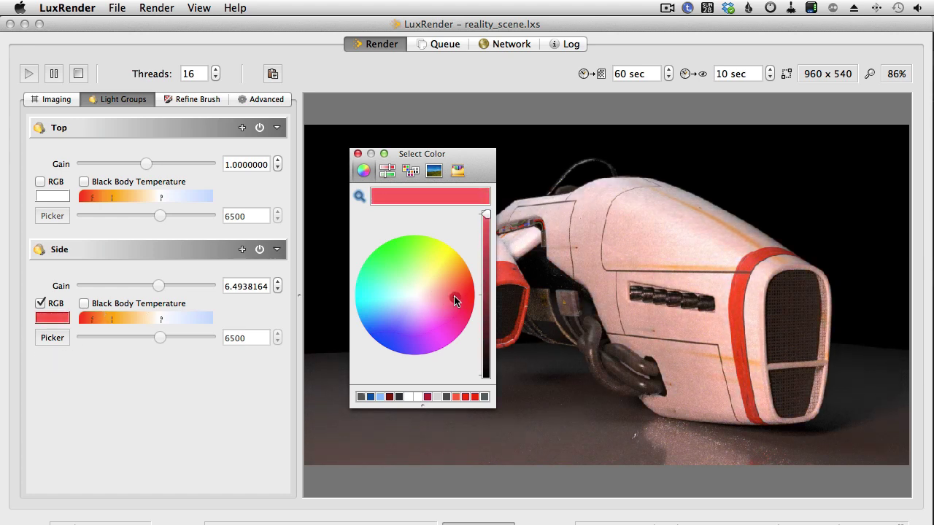
pyautogui.click(455, 300)
pyautogui.click(440, 305)
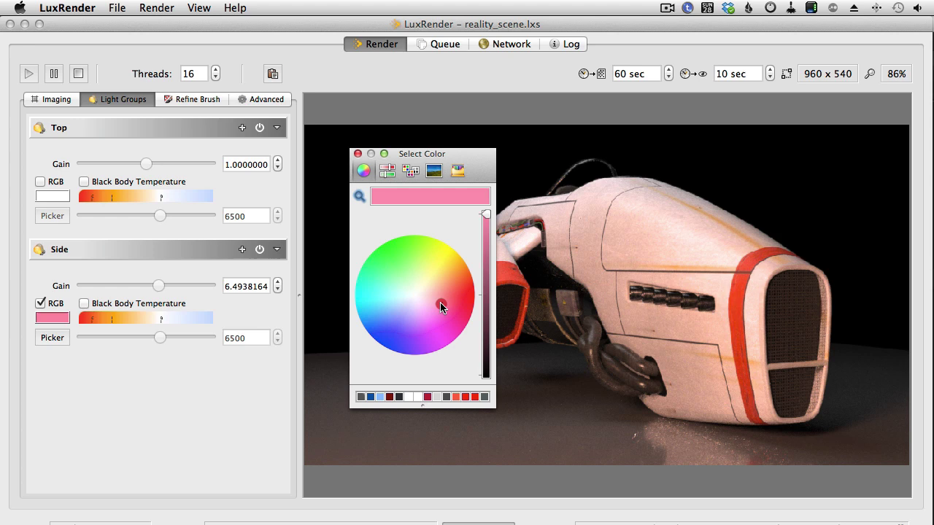
pyautogui.click(401, 319)
pyautogui.click(394, 322)
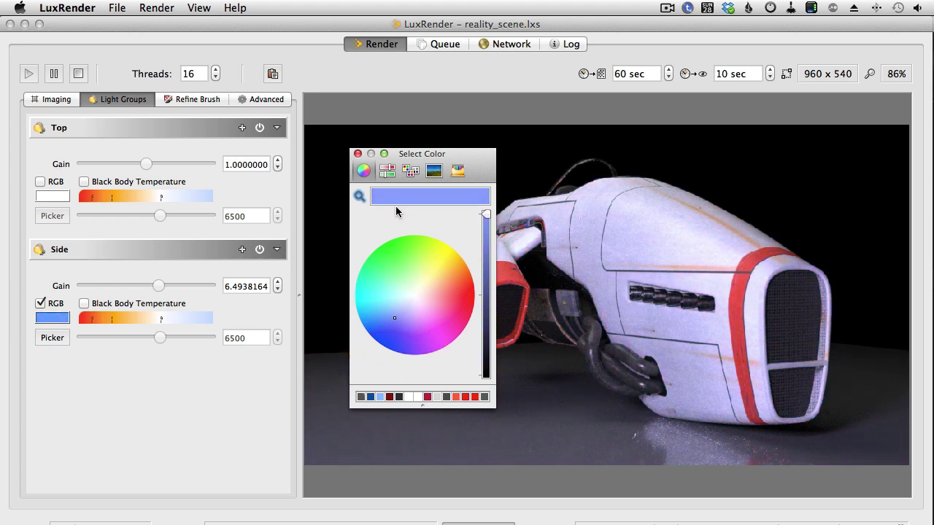
pyautogui.click(358, 154)
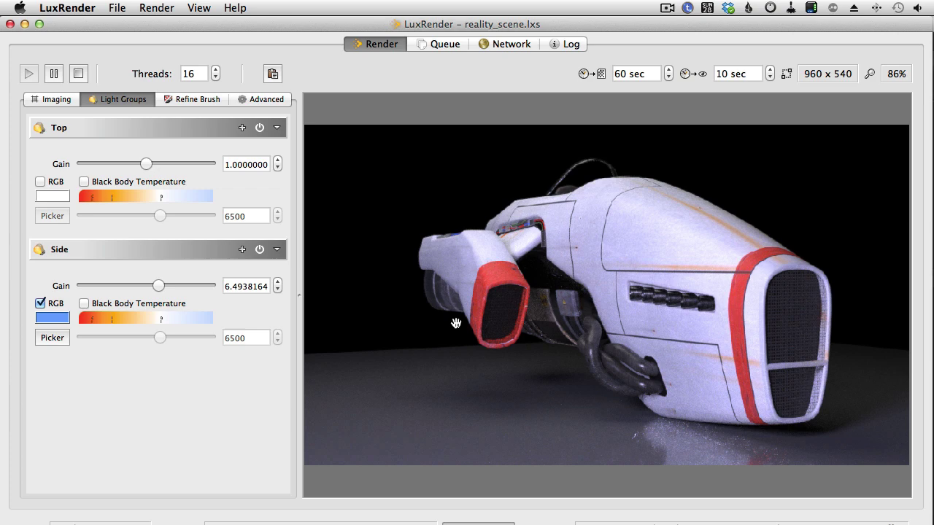
# - Check Reality's light list, quit the running LuxRender session, and return to Reality
pyautogui.press('super+Tab')
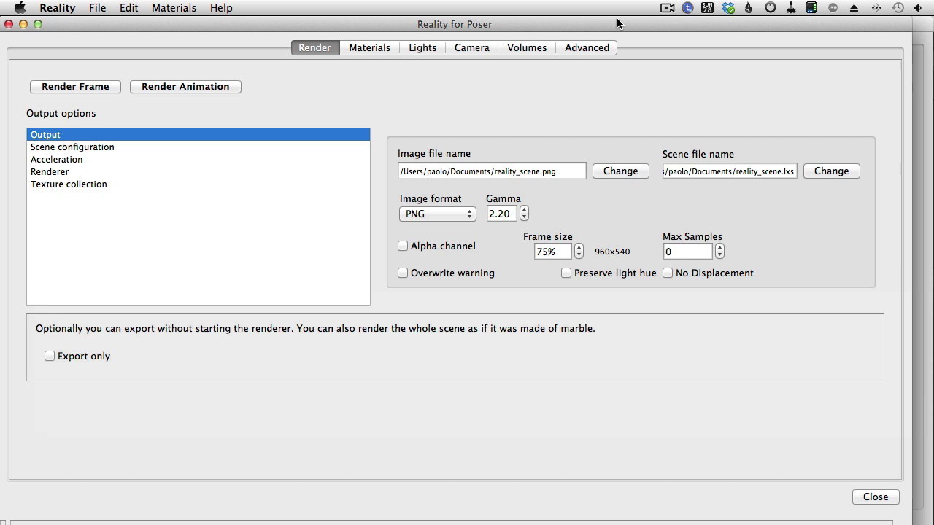
pyautogui.click(436, 46)
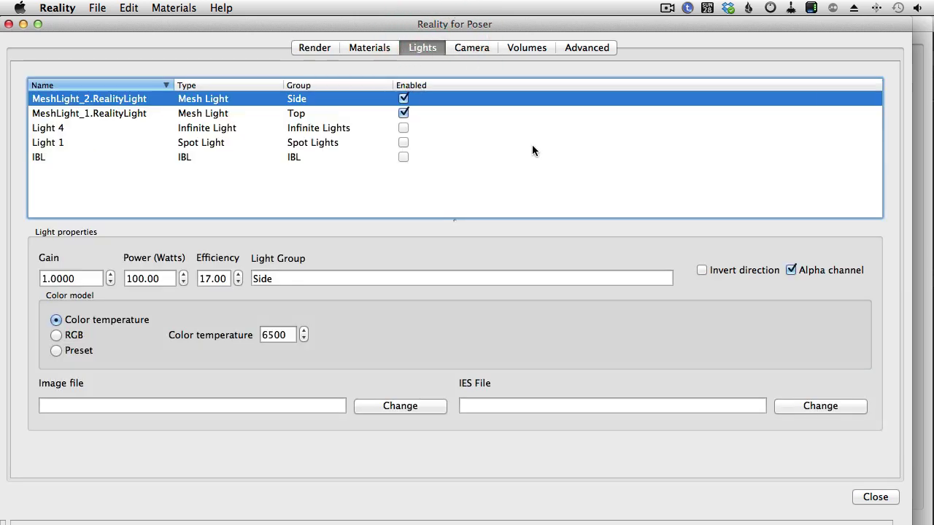
pyautogui.click(921, 104)
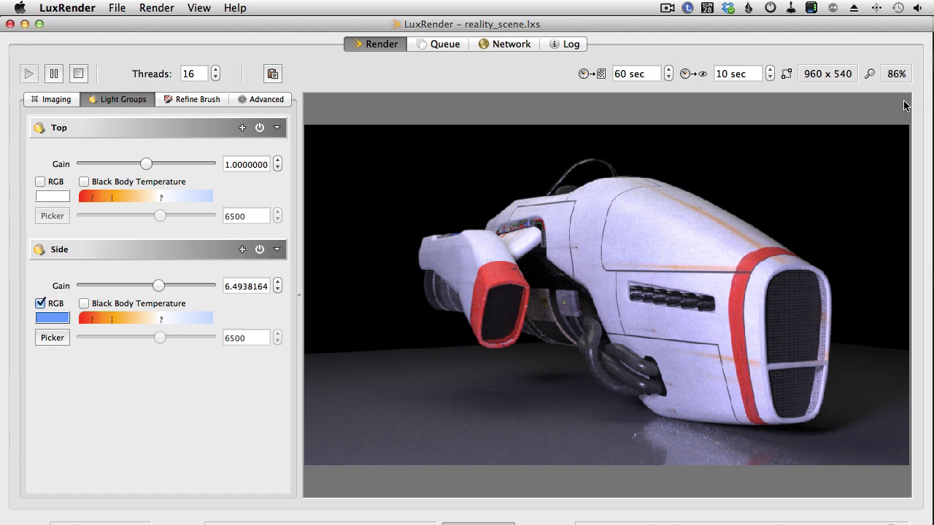
pyautogui.click(73, 8)
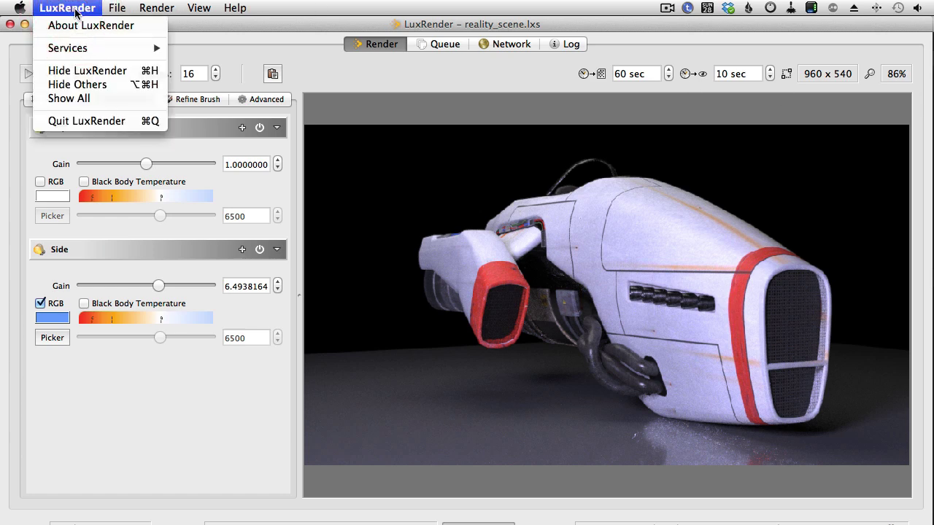
pyautogui.click(111, 124)
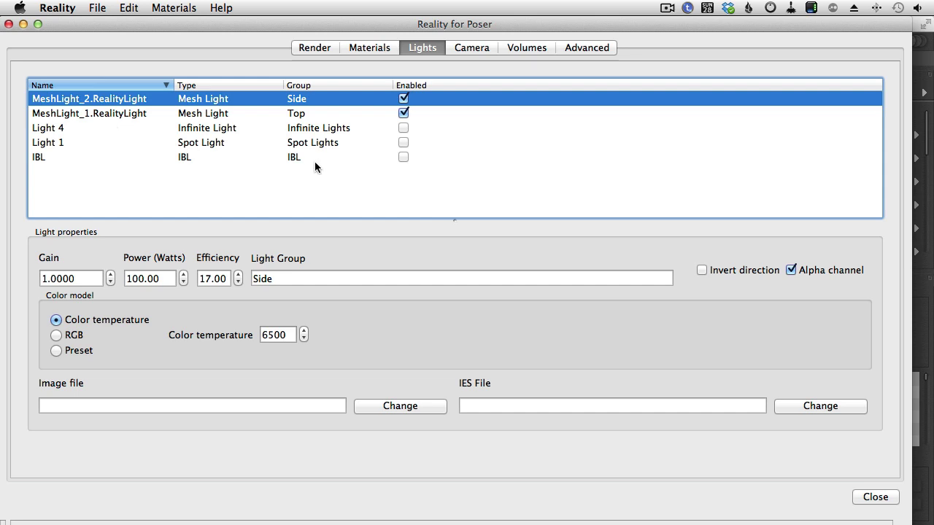
# - Review the Top and Side mesh lights and the IBL file and environment color settings, and enable the IBL light
pyautogui.click(324, 113)
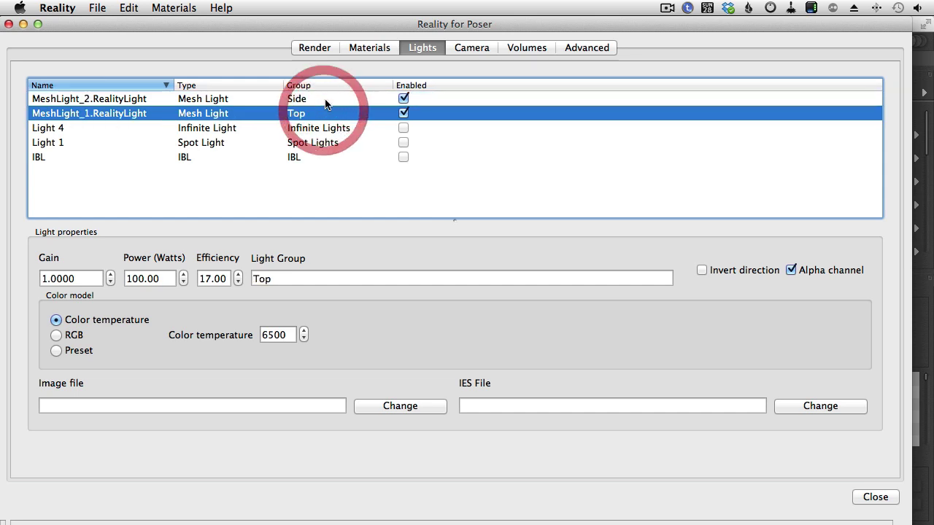
pyautogui.click(325, 98)
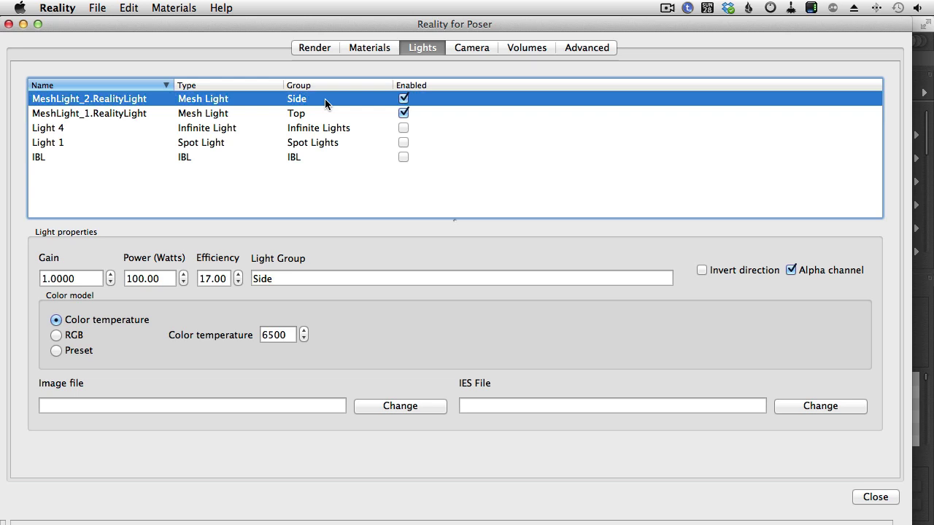
pyautogui.click(294, 158)
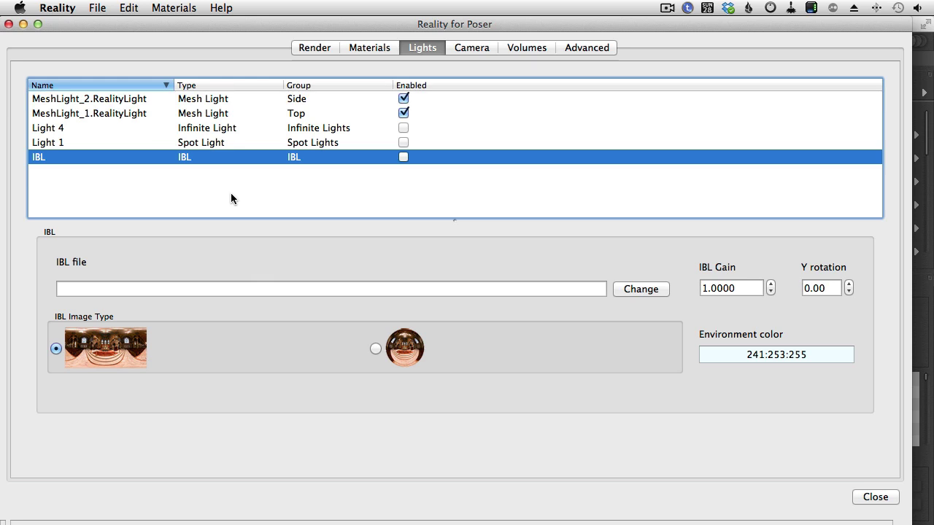
pyautogui.click(155, 290)
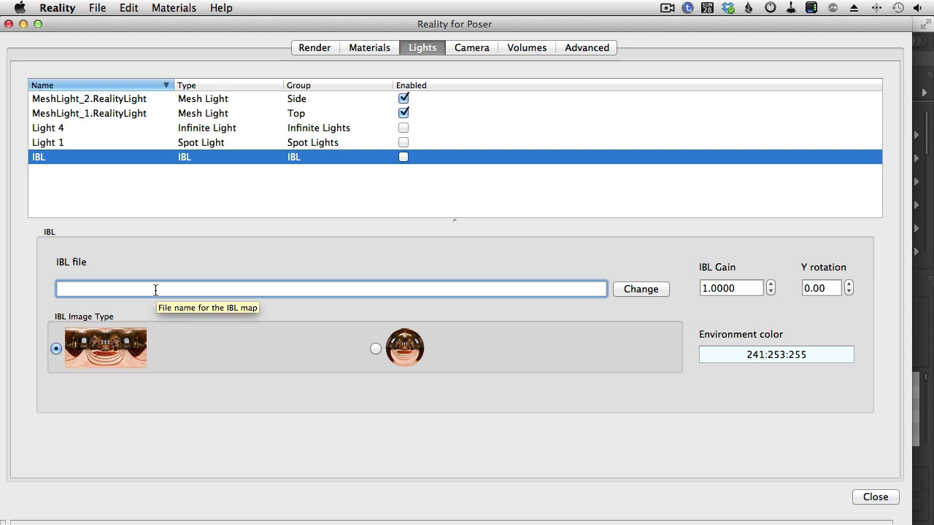
pyautogui.click(738, 357)
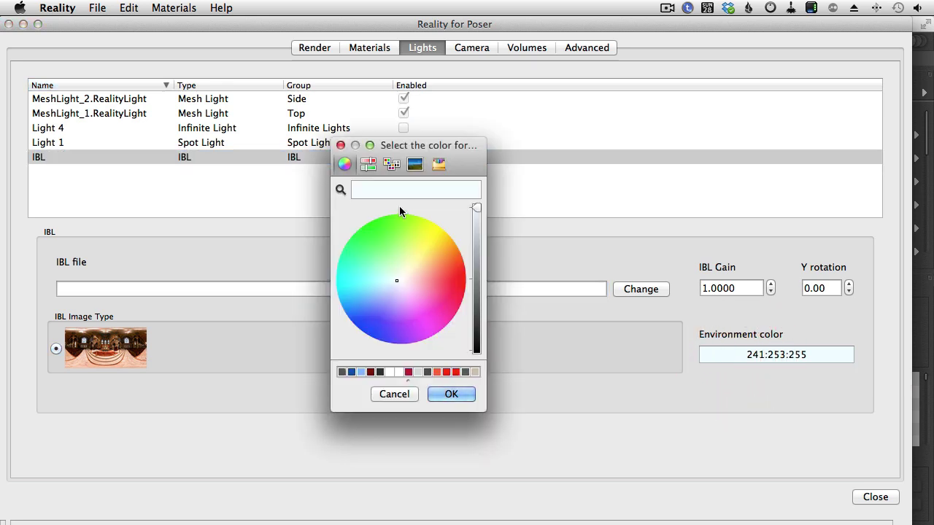
pyautogui.click(398, 393)
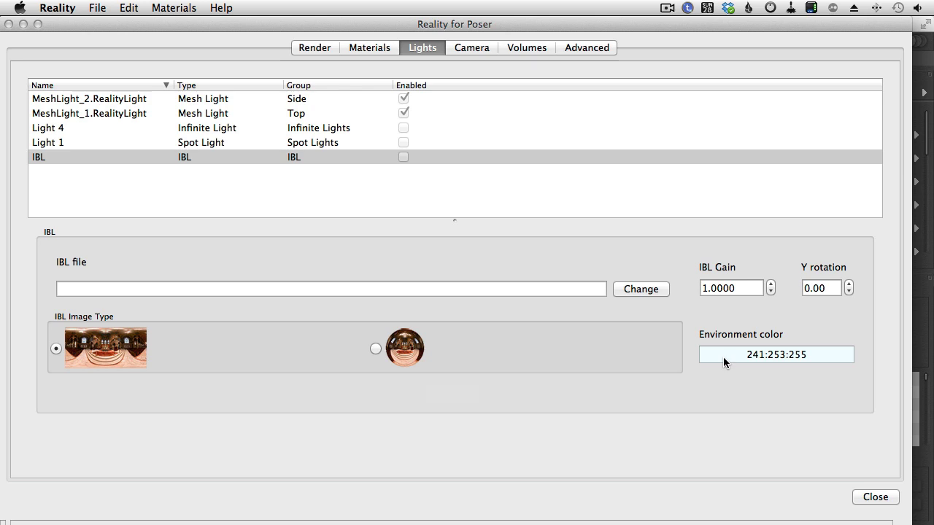
pyautogui.click(379, 156)
pyautogui.click(404, 156)
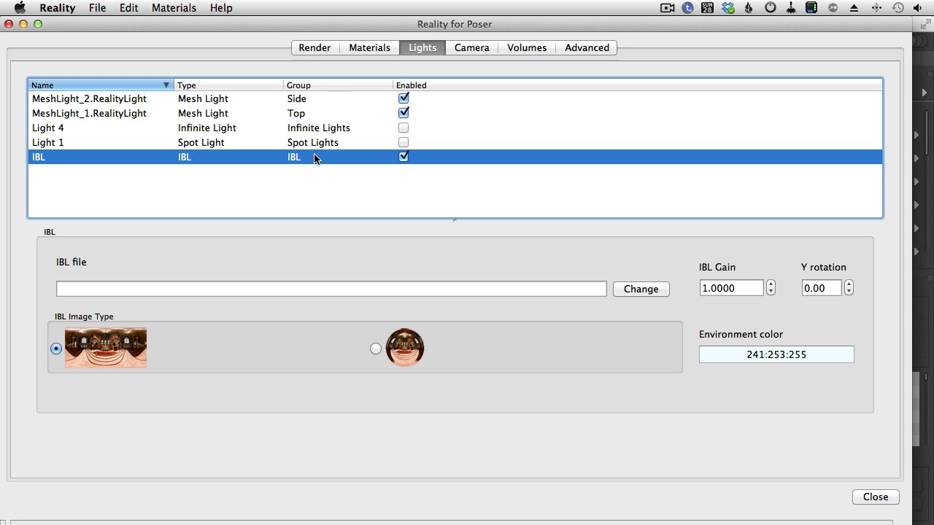
# - Render the current frame with the IBL light in LuxRender, fit the image to the window, and refresh the rendered view
pyautogui.click(321, 48)
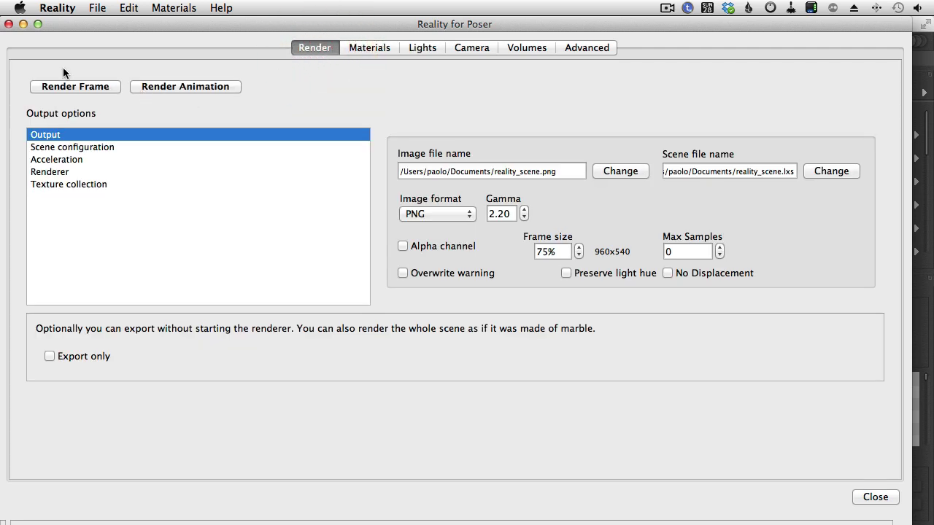
pyautogui.click(67, 84)
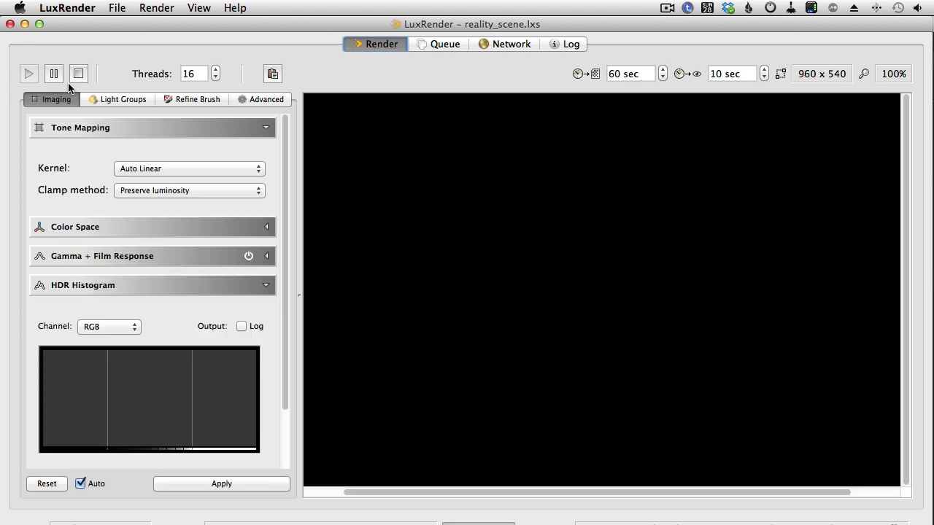
pyautogui.click(570, 260)
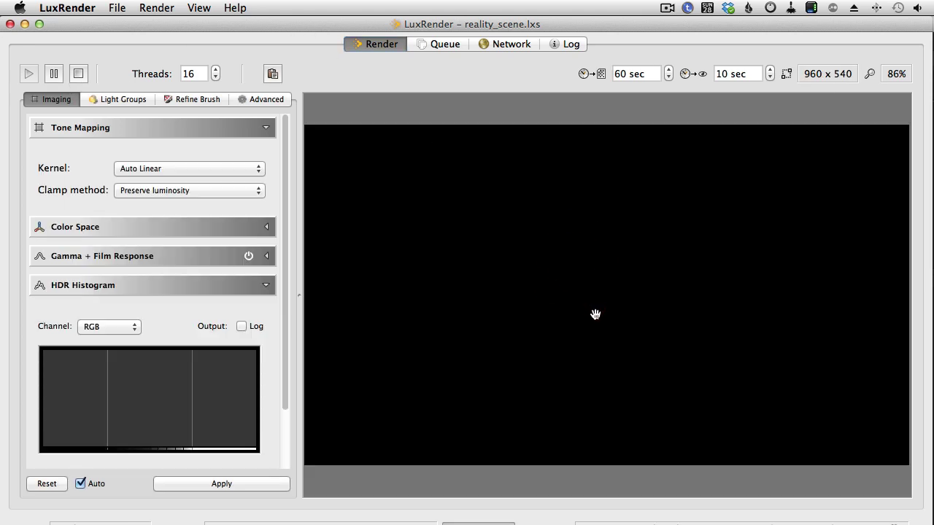
pyautogui.click(226, 485)
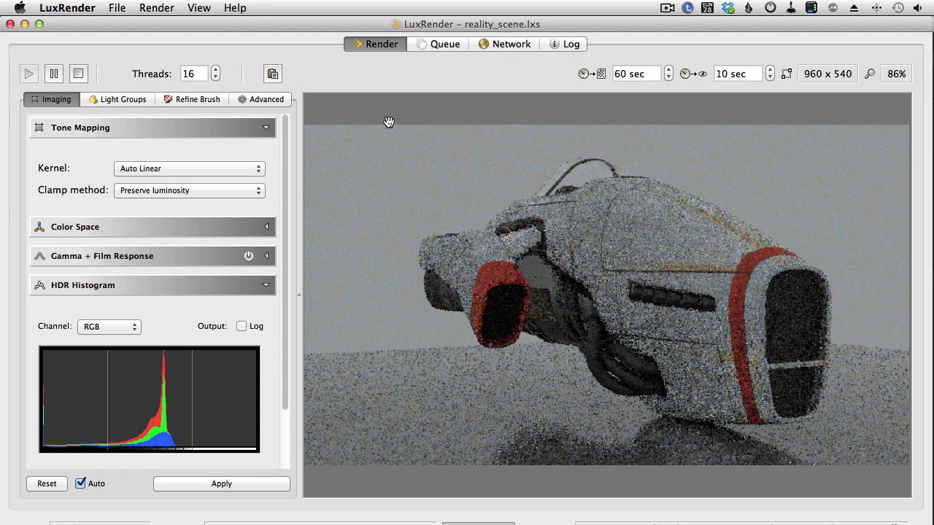
# - Try raising the IBL light group's gain to about 212.88, and set it back to 1
pyautogui.click(115, 99)
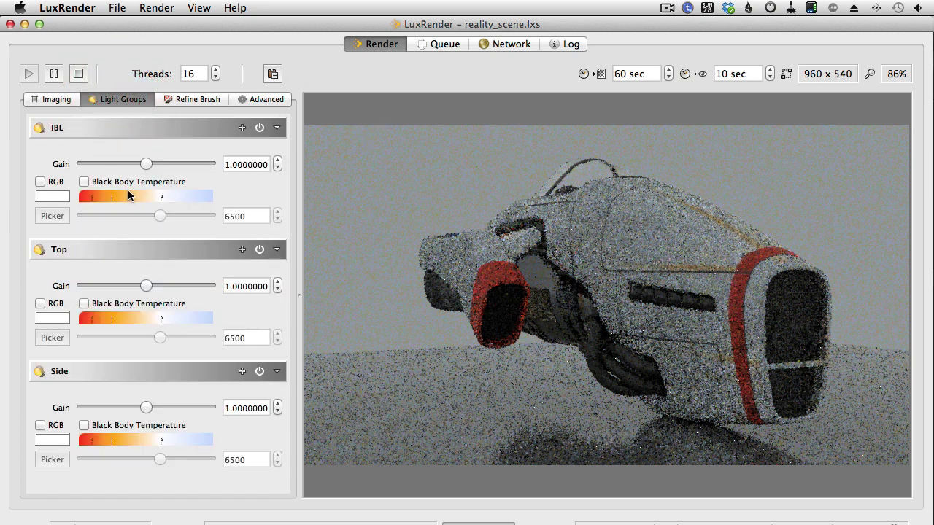
pyautogui.moveTo(146, 162); pyautogui.dragTo(182, 164)
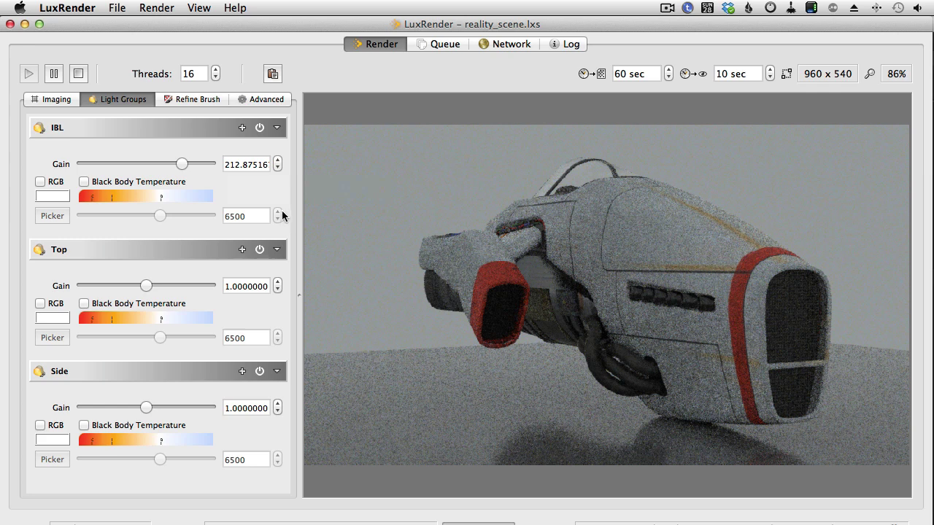
pyautogui.doubleClick(232, 161)
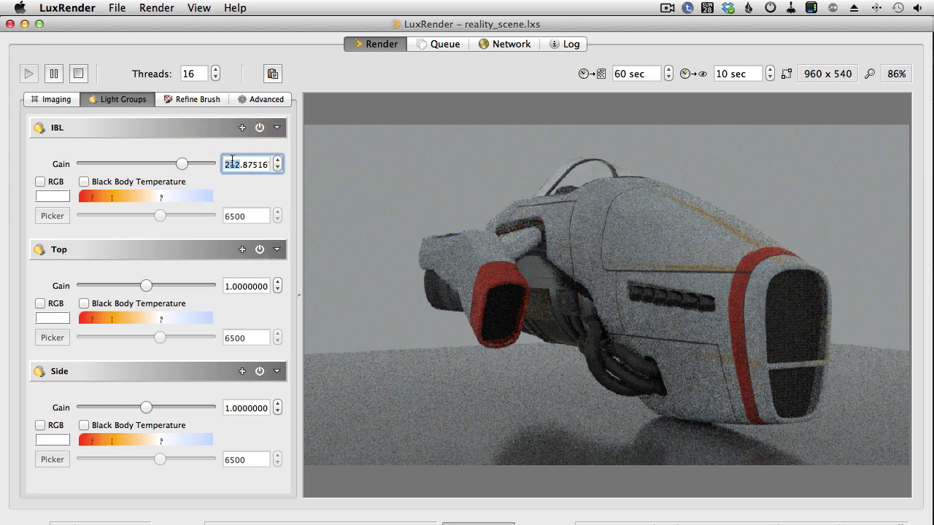
pyautogui.write('1')
pyautogui.press('Tab')
pyautogui.doubleClick(232, 165)
pyautogui.write('1')
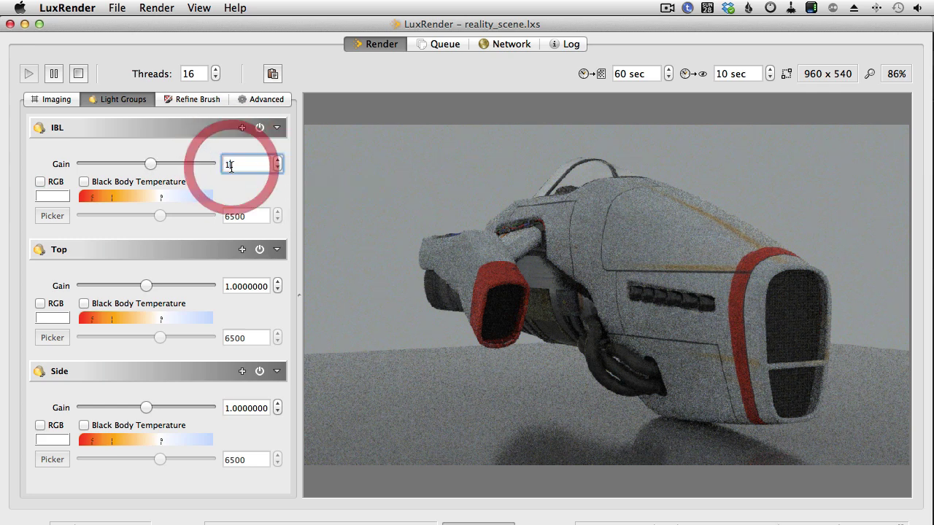
pyautogui.press('Tab')
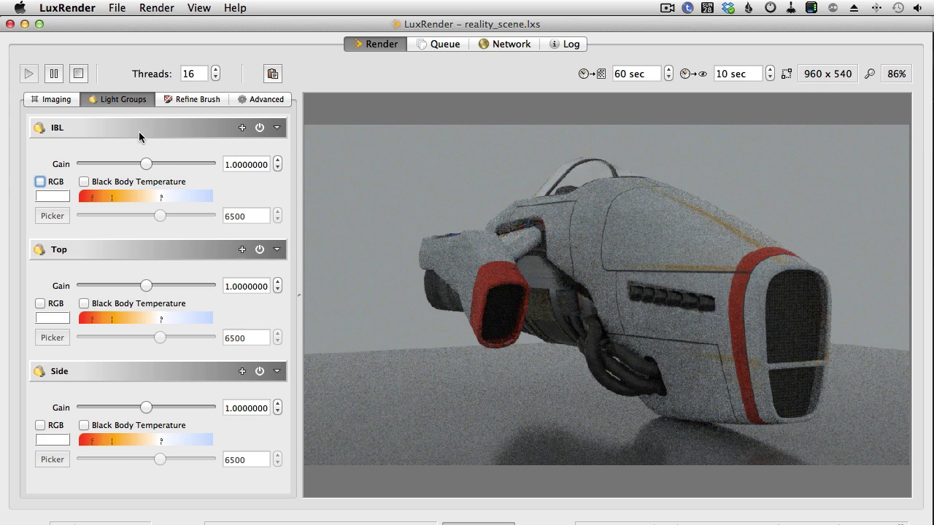
# - Change the tone mapping kernel to Linear and look through the Film ISO presets without choosing another one
pyautogui.click(56, 100)
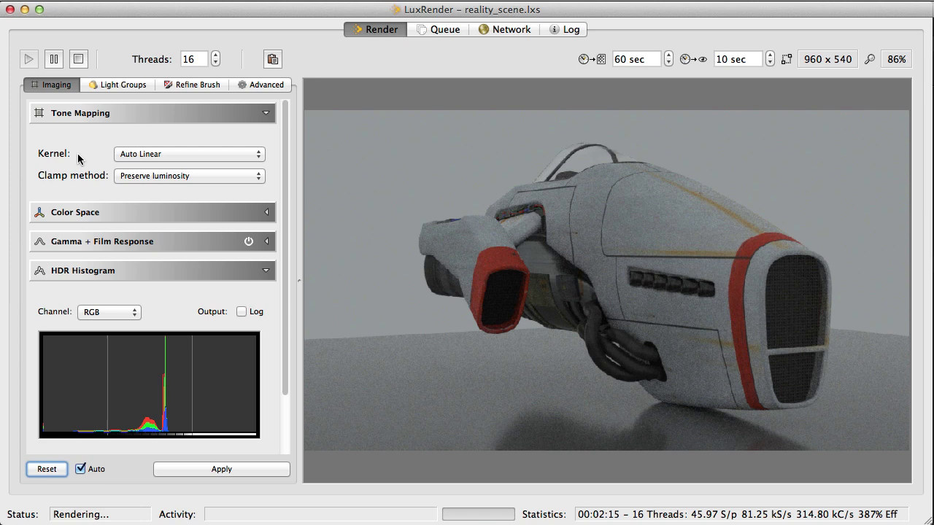
pyautogui.click(135, 156)
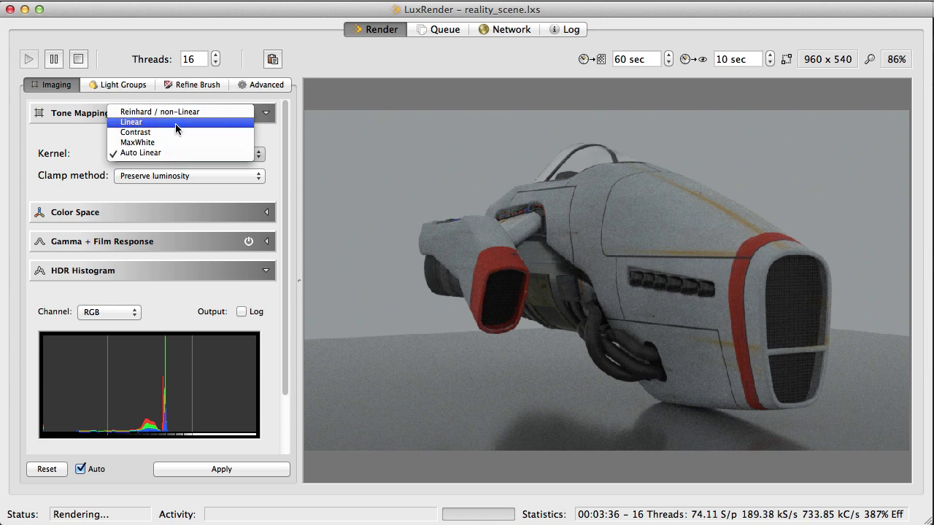
pyautogui.click(168, 123)
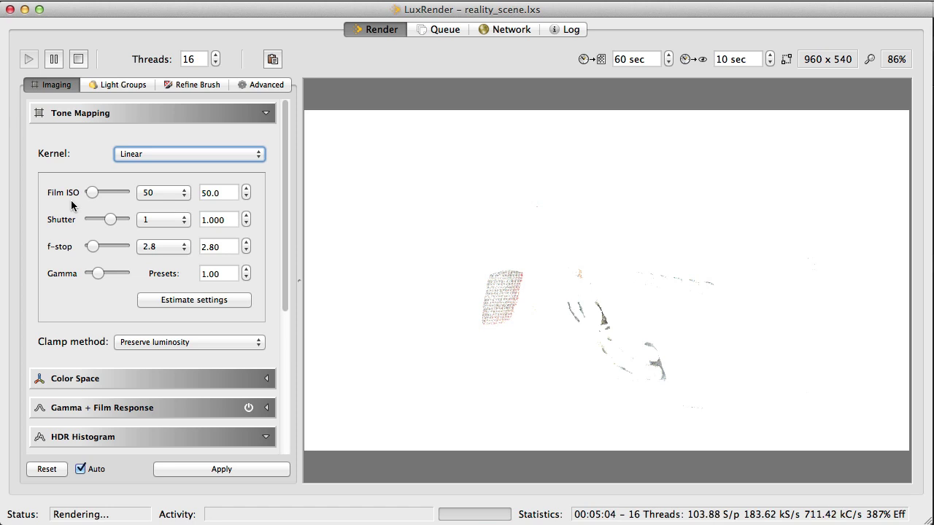
pyautogui.click(166, 192)
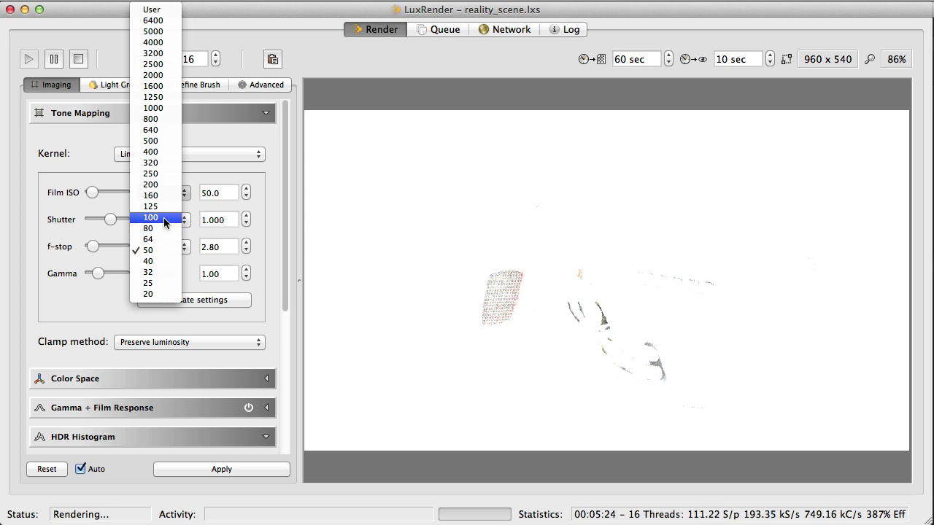
pyautogui.click(111, 181)
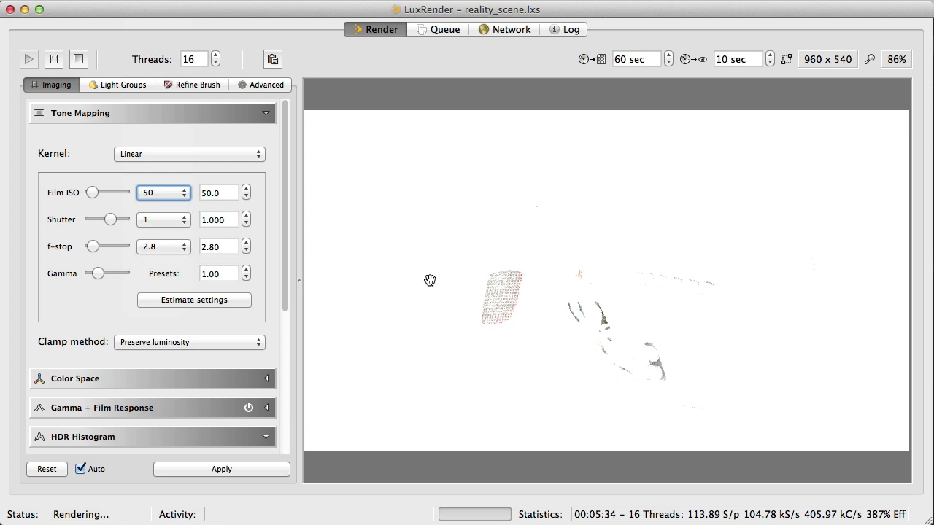
# - Set the Linear tone mapping shutter to 1/125 after trying 1/8 and 1/60
pyautogui.click(159, 220)
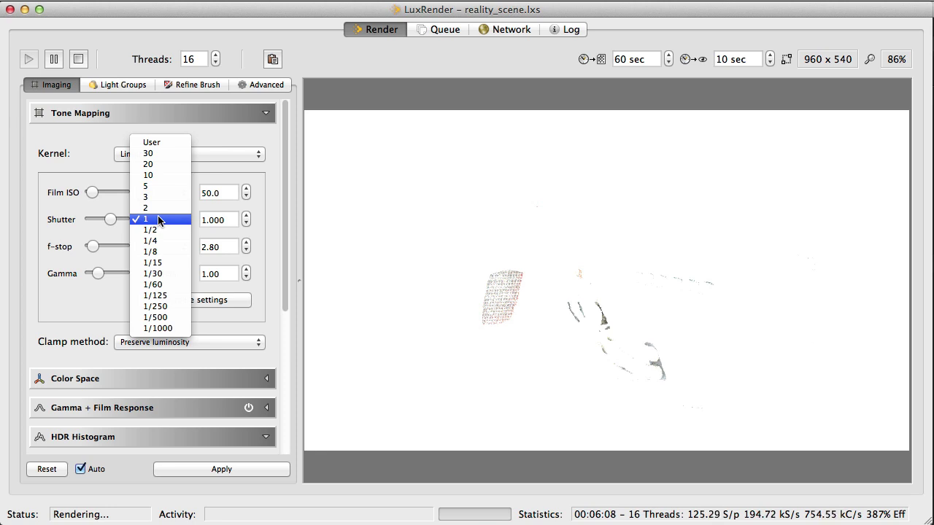
pyautogui.click(169, 252)
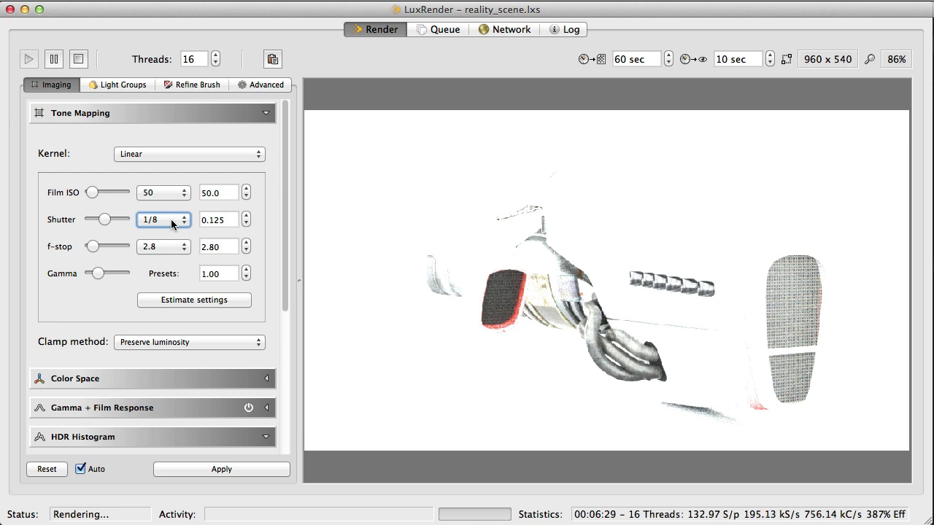
pyautogui.click(171, 219)
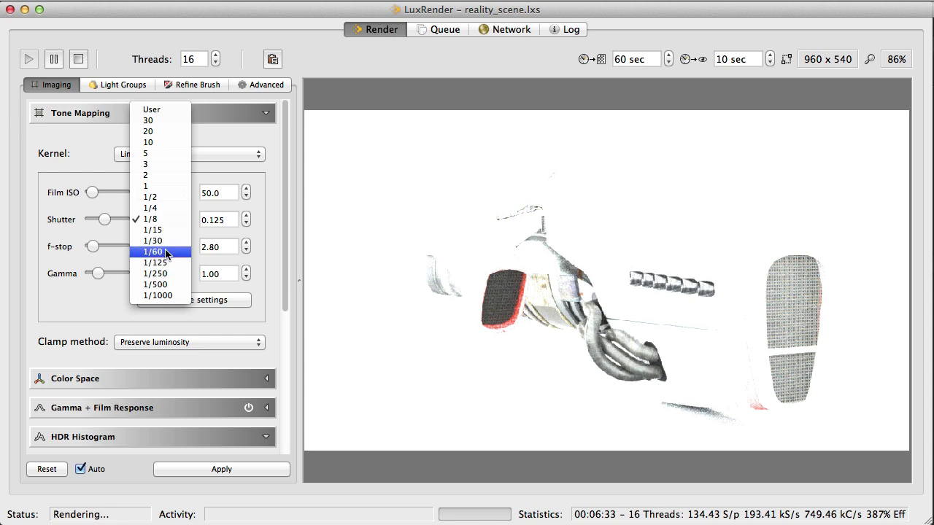
pyautogui.click(172, 252)
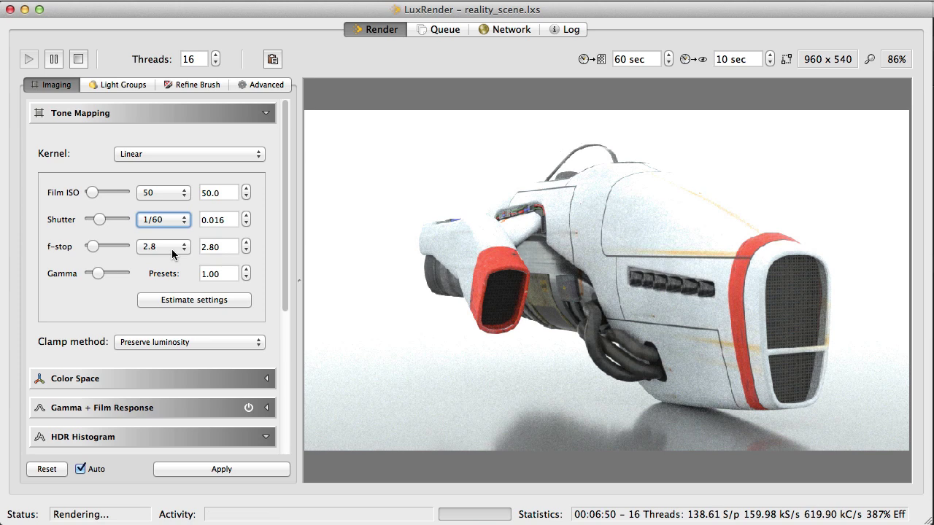
pyautogui.click(182, 220)
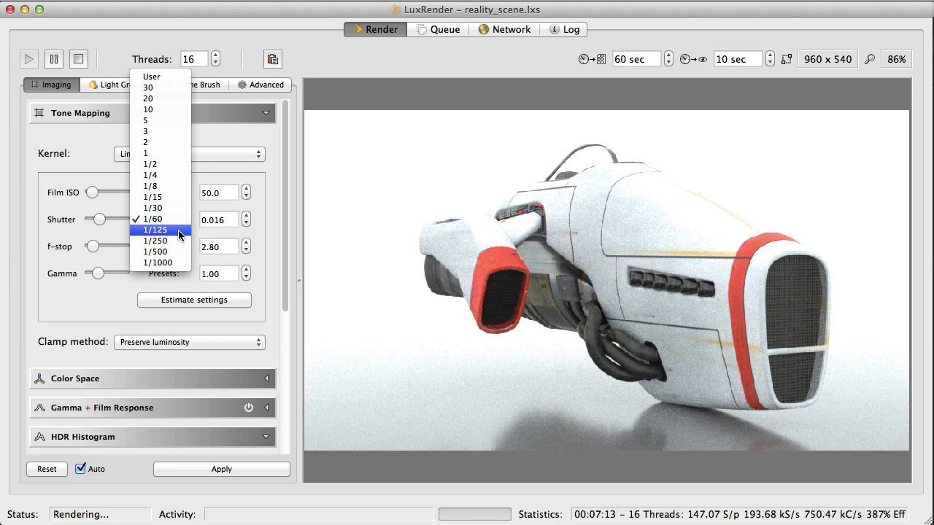
pyautogui.click(178, 230)
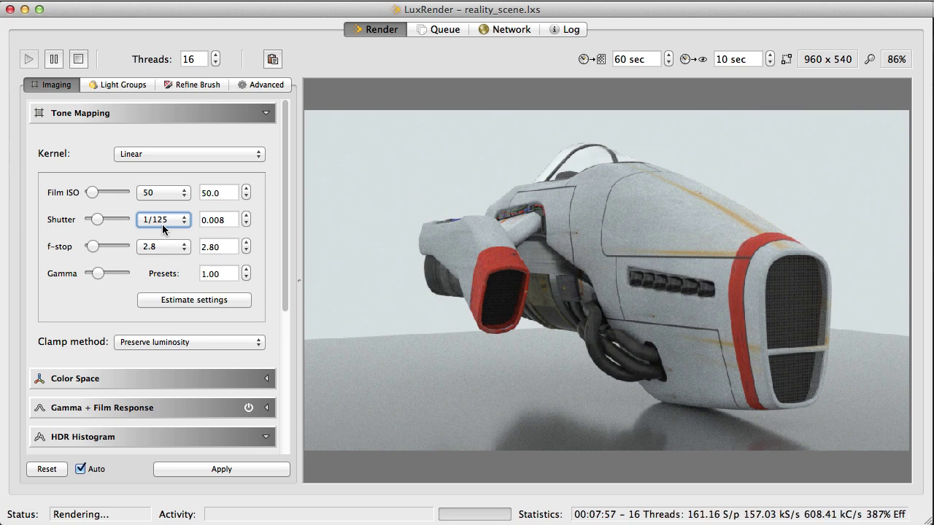
pyautogui.click(162, 224)
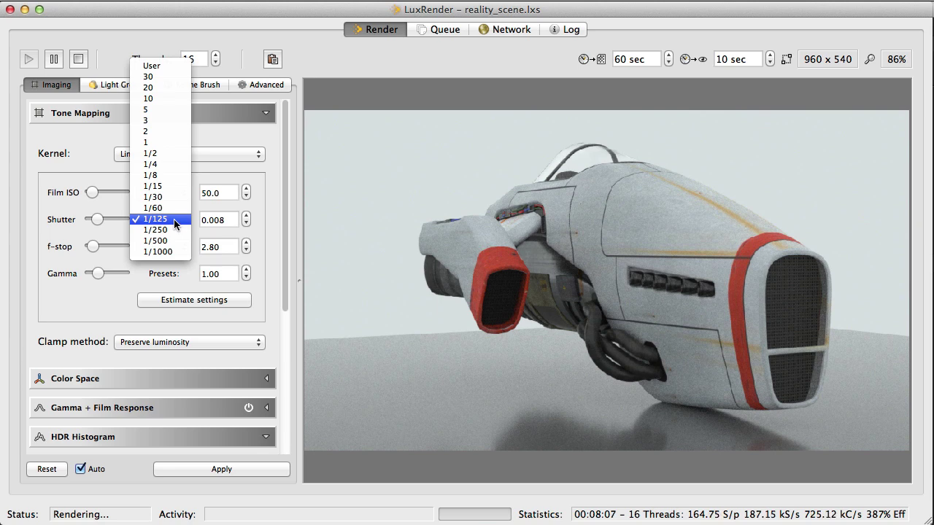
pyautogui.click(190, 290)
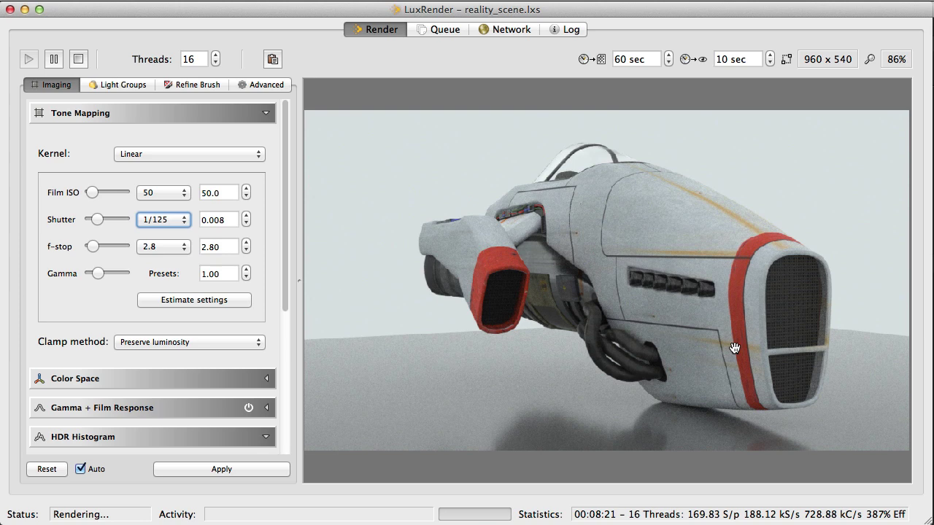
# - Raise the Side light group's gain to about 43.71 and enable its RGB color with a bright red
pyautogui.click(124, 86)
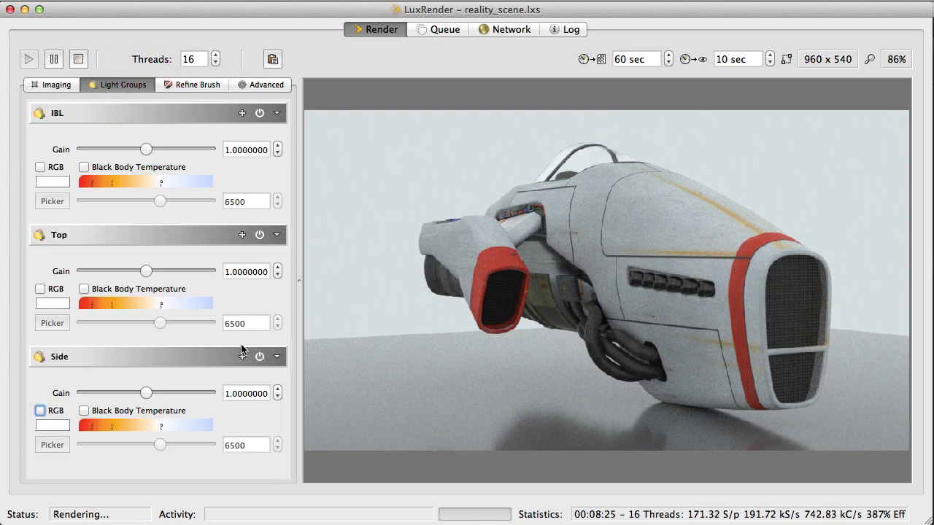
pyautogui.moveTo(140, 391); pyautogui.dragTo(172, 392)
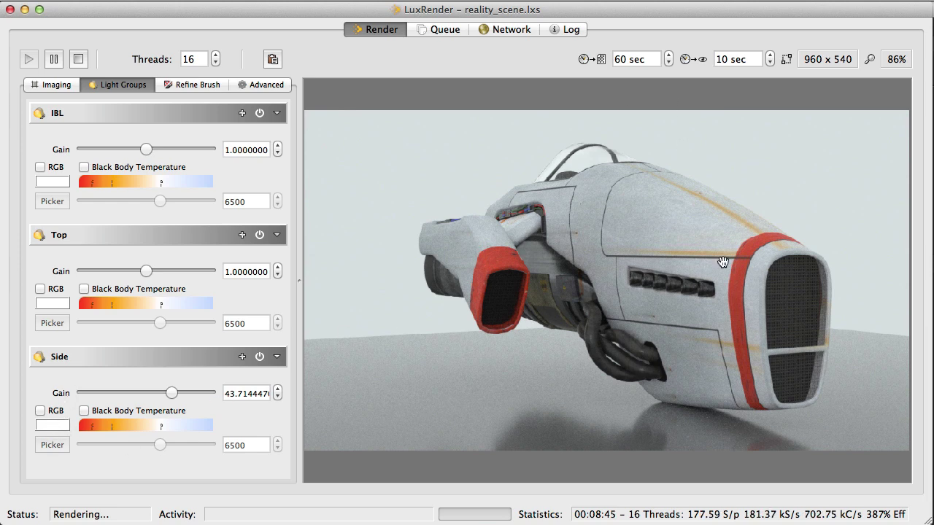
pyautogui.click(40, 410)
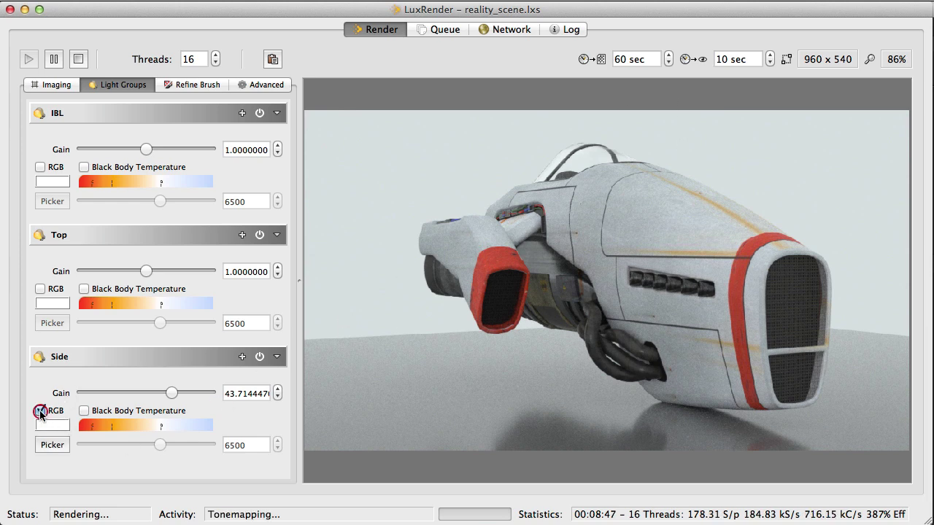
pyautogui.click(63, 445)
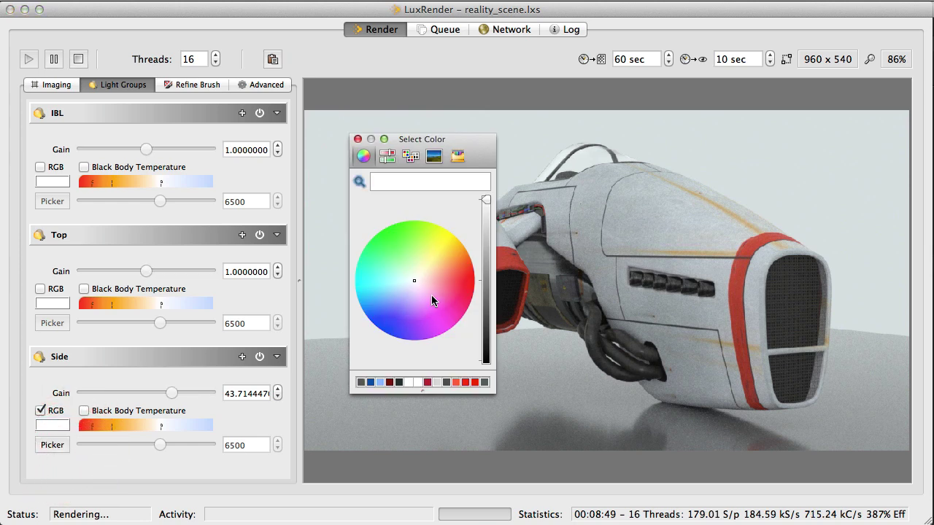
pyautogui.moveTo(440, 277)
pyautogui.mouseDown()
pyautogui.moveTo(466, 279)
pyautogui.moveTo(464, 291)
pyautogui.moveTo(461, 281)
pyautogui.mouseUp()
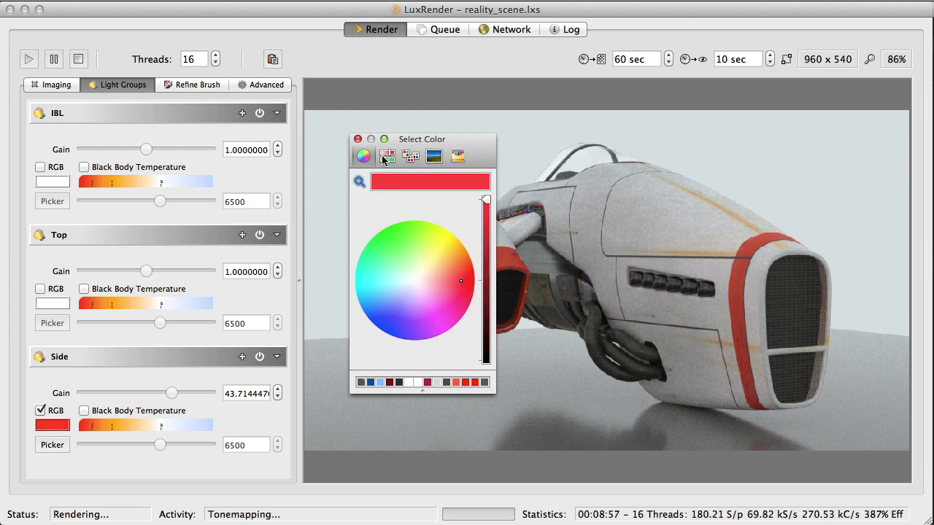
pyautogui.click(358, 138)
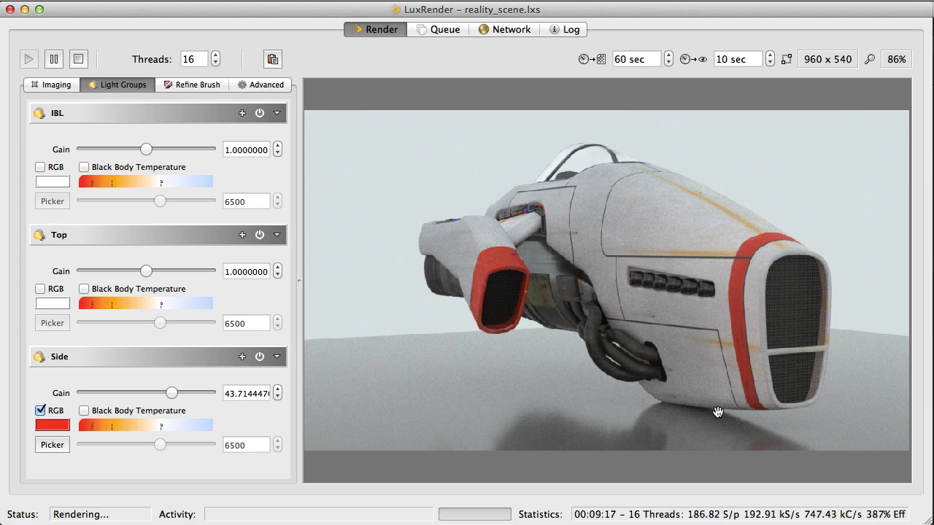
# - Switch to Reality, examine the light settings of the Side and Top mesh lights and the IBL, and return to LuxRender
pyautogui.press('super+Tab')
pyautogui.click(192, 353)
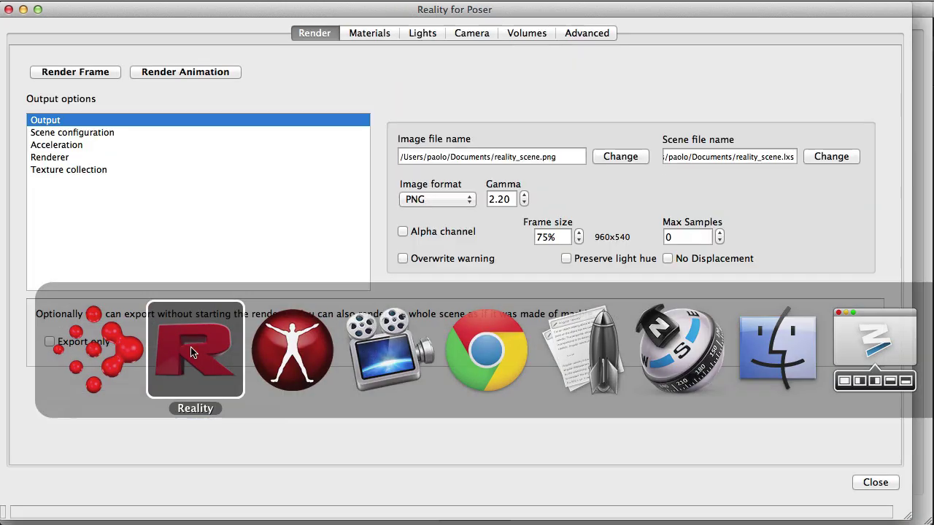
pyautogui.click(419, 33)
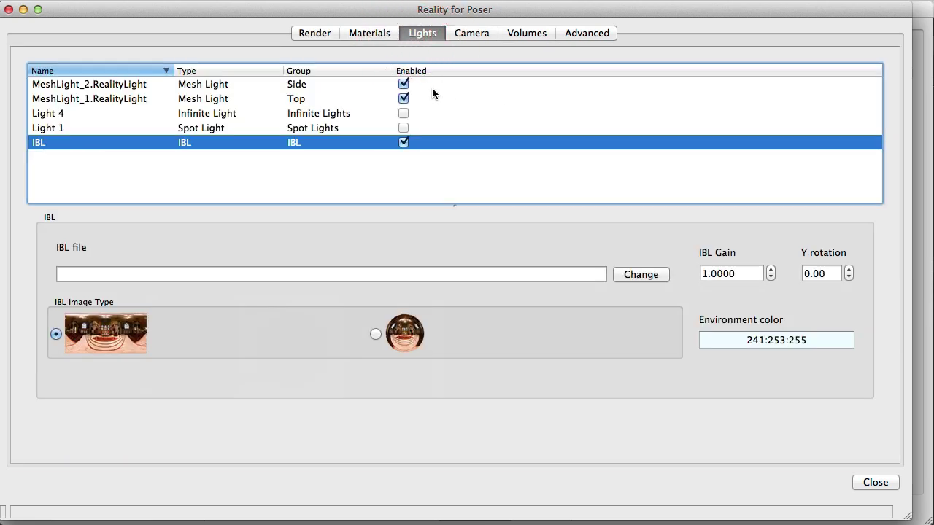
pyautogui.click(286, 84)
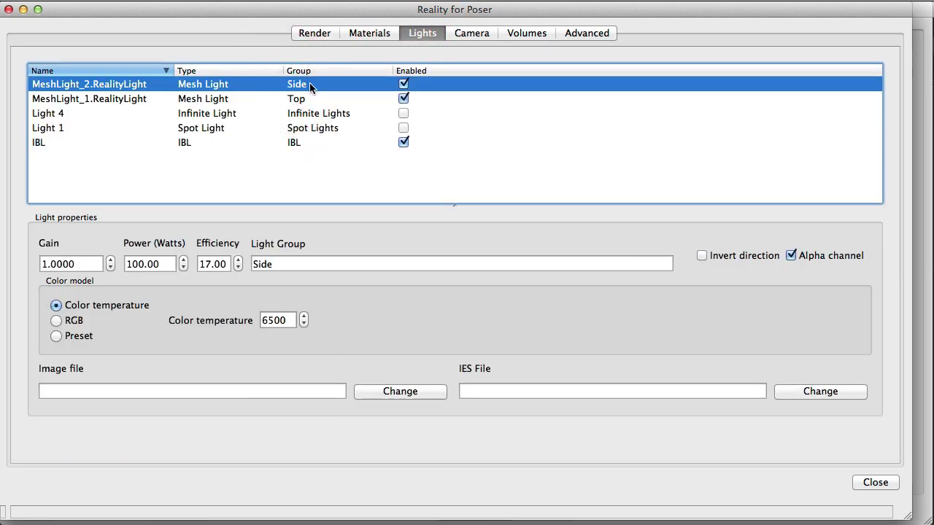
pyautogui.click(316, 99)
pyautogui.click(325, 145)
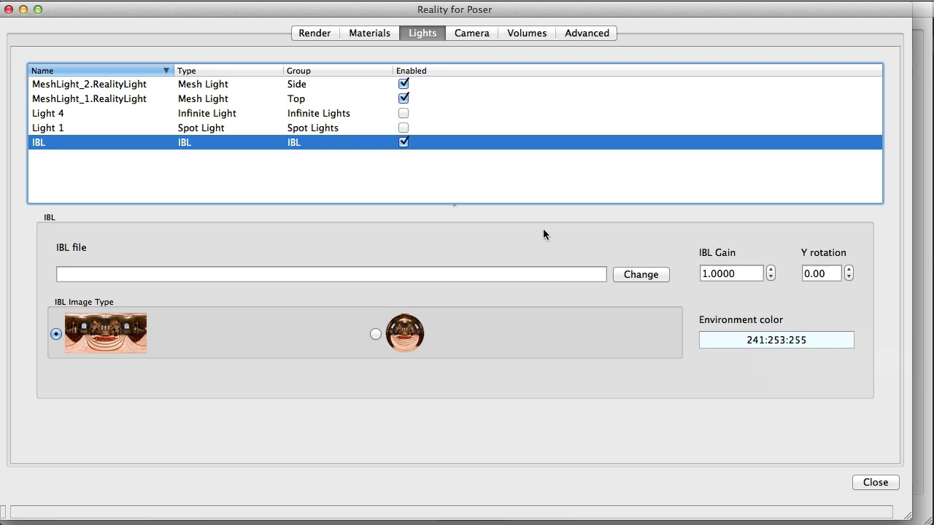
pyautogui.press('super+Tab')
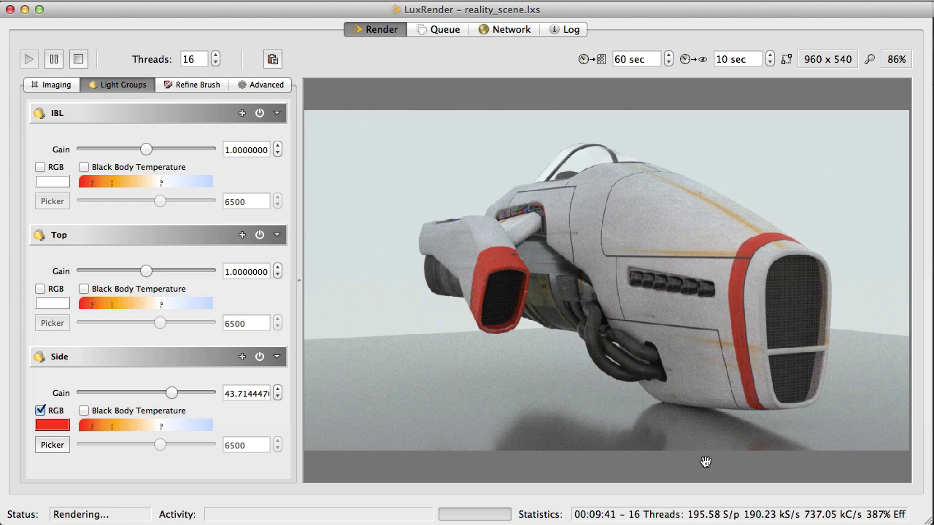